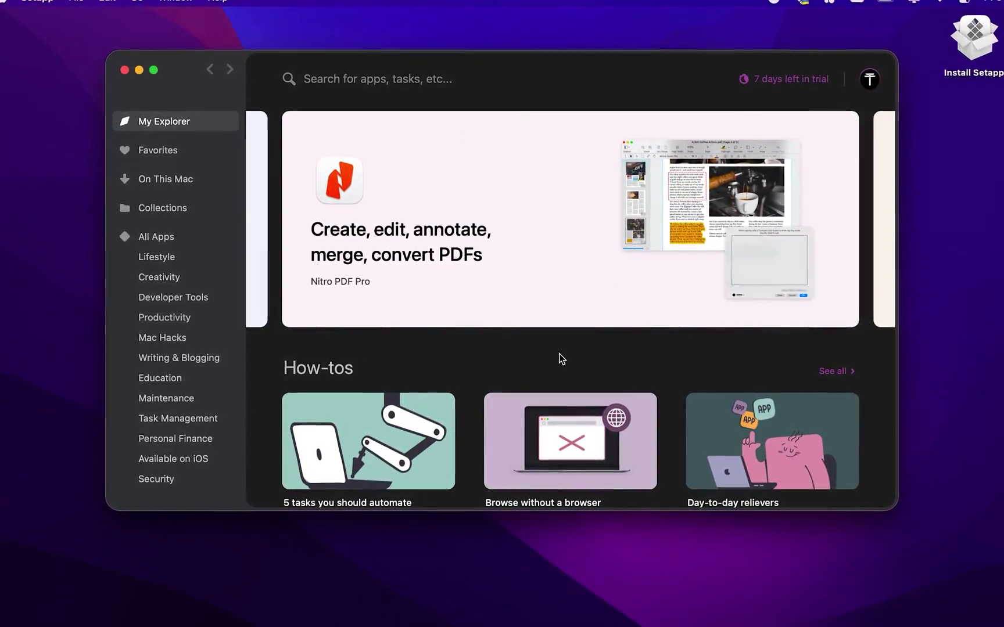
# Step: Scroll through Setapp's featured apps in My Explorer and the installed-apps grid
pyautogui.scroll(-10, 559, 356)
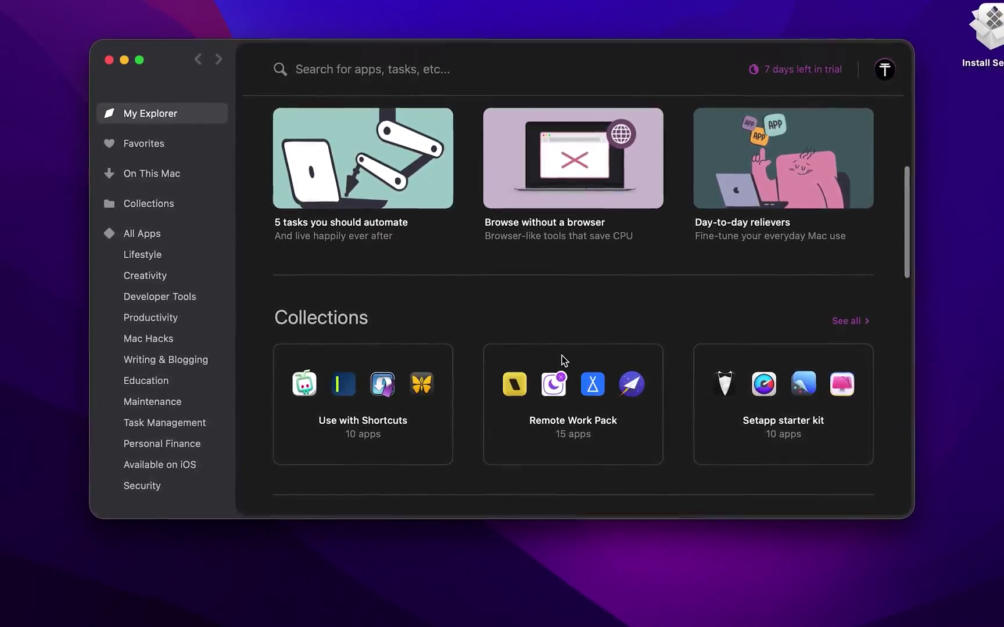
pyautogui.scroll(-4, 562, 360)
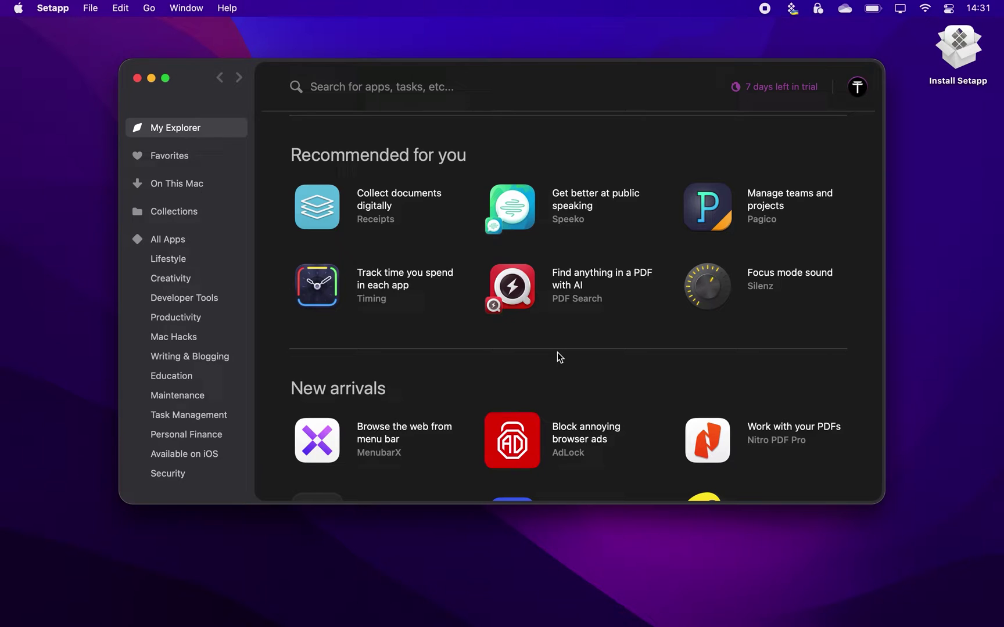
pyautogui.scroll(-5, 557, 353)
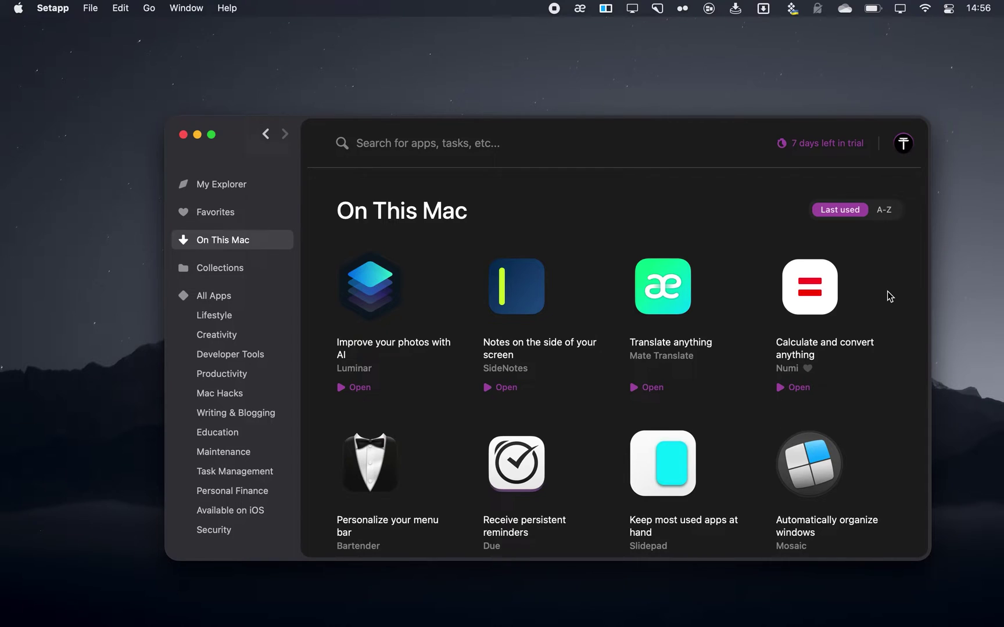
pyautogui.scroll(-5, 887, 291)
pyautogui.scroll(-6, 888, 291)
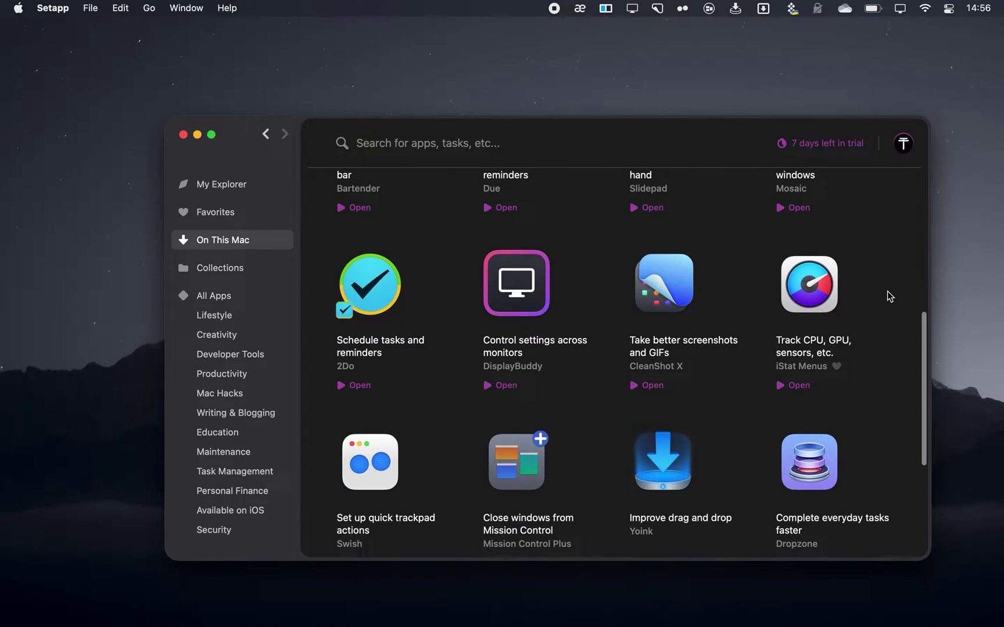
pyautogui.scroll(10, 887, 291)
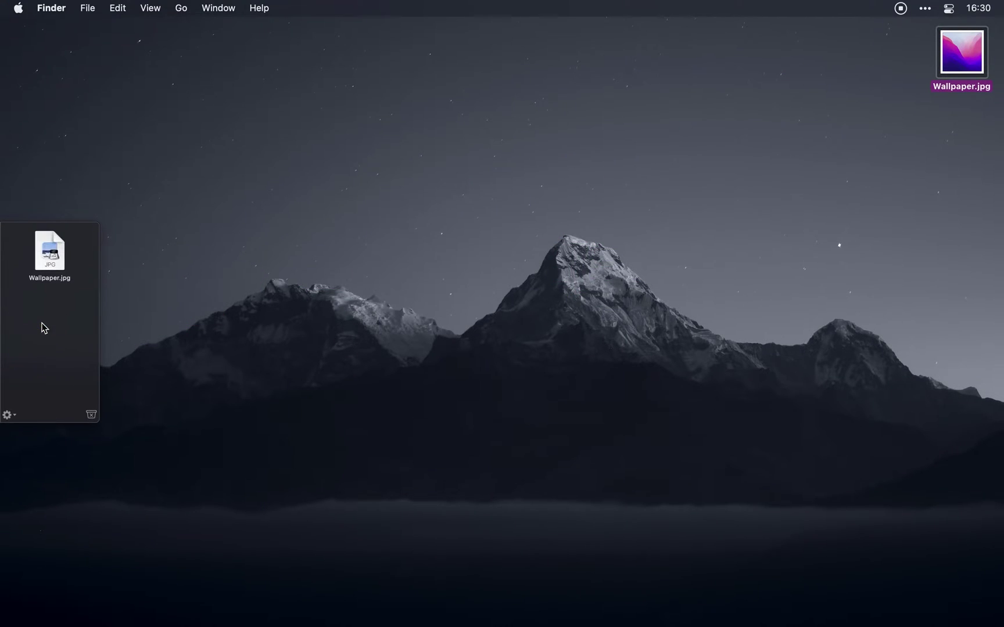
# Step: Move Wallpaper.jpg from Yoink into Downloads and shelve eight desktop images as separate files
pyautogui.press('alt+super+l')
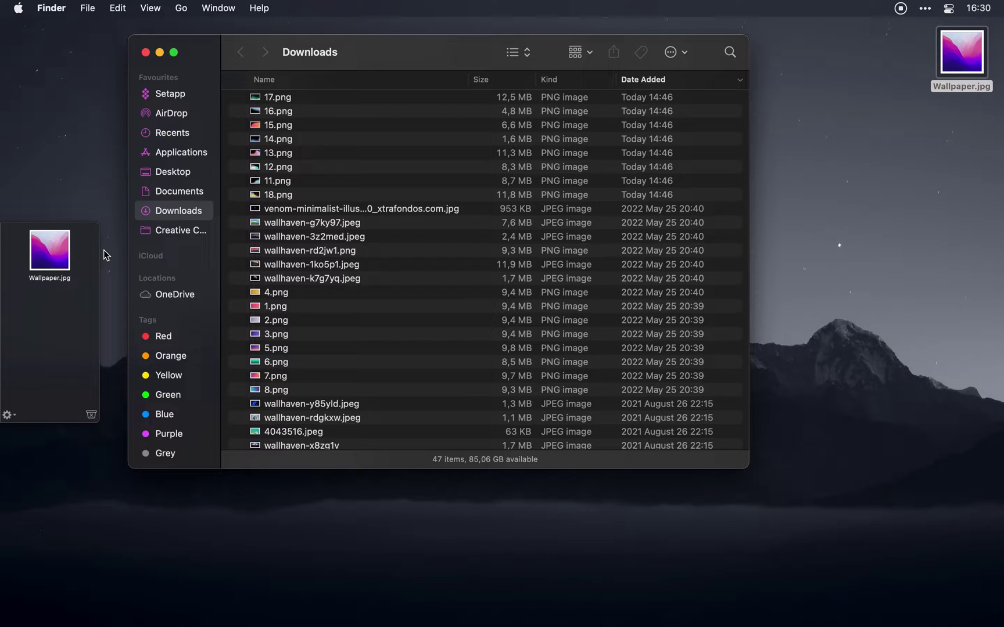
pyautogui.moveTo(54, 250); pyautogui.dragTo(384, 263)
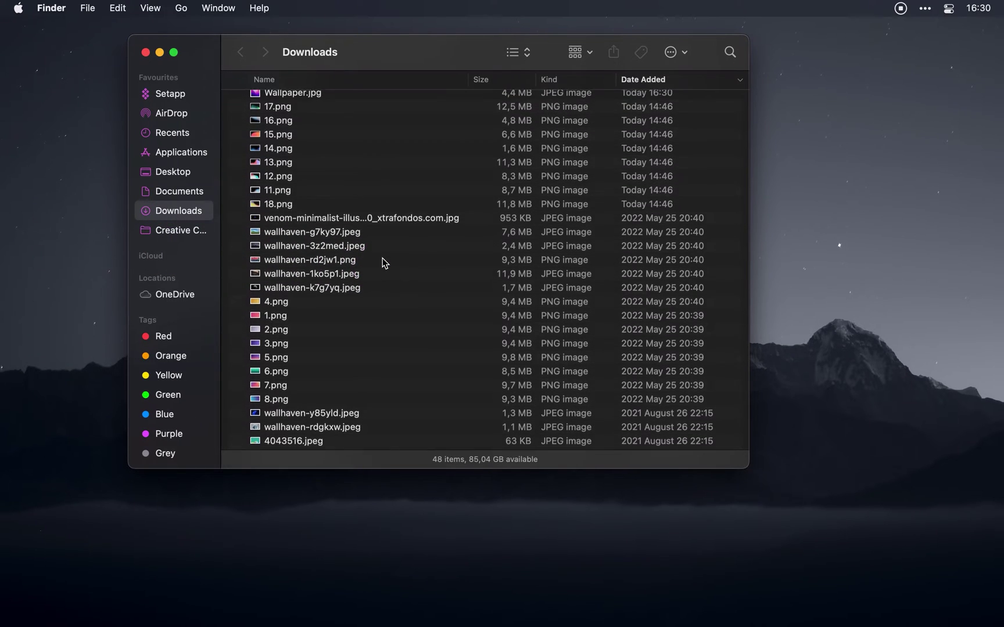
pyautogui.moveTo(843, 36); pyautogui.dragTo(1001, 577)
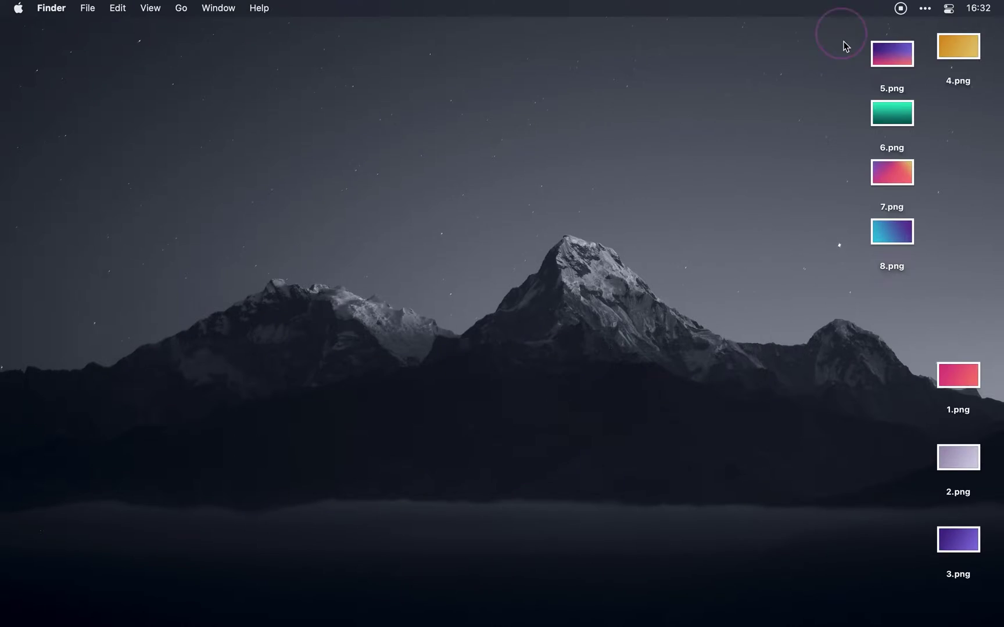
pyautogui.moveTo(964, 401); pyautogui.dragTo(113, 344)
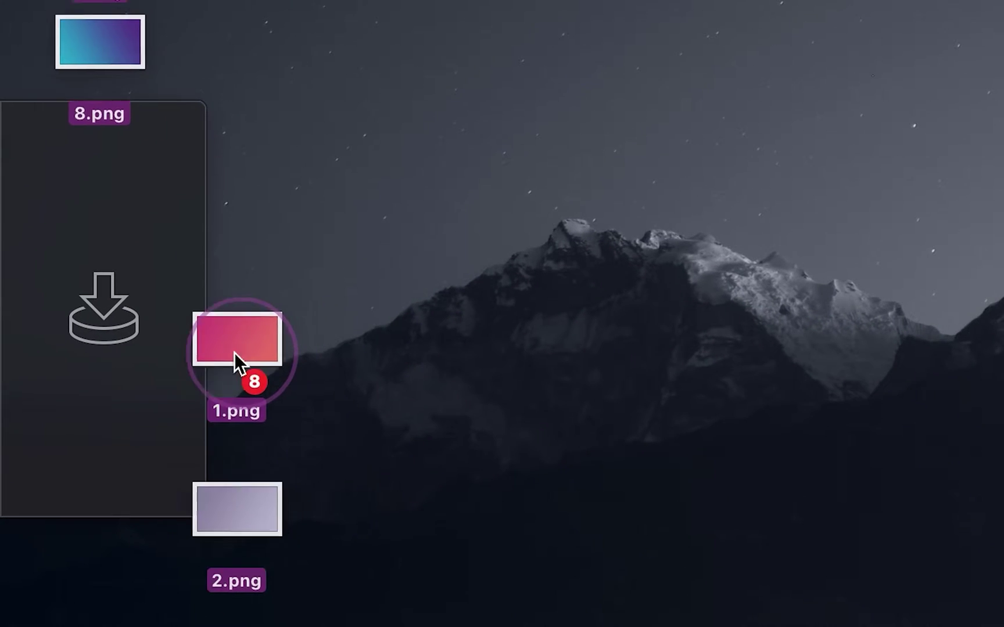
pyautogui.moveTo(235, 353); pyautogui.dragTo(87, 186)
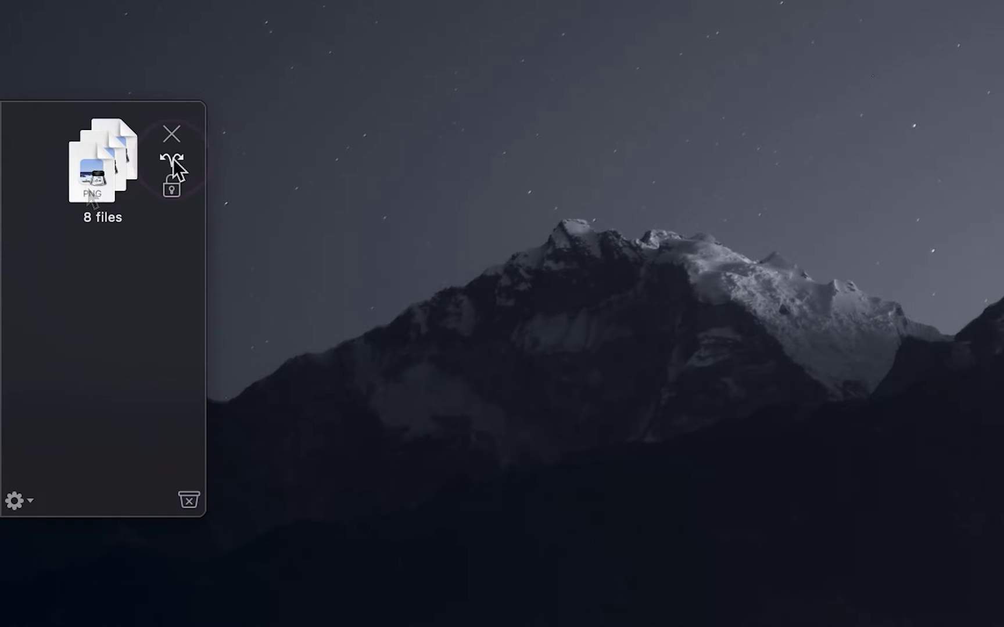
pyautogui.click(174, 163)
pyautogui.scroll(-10, 121, 259)
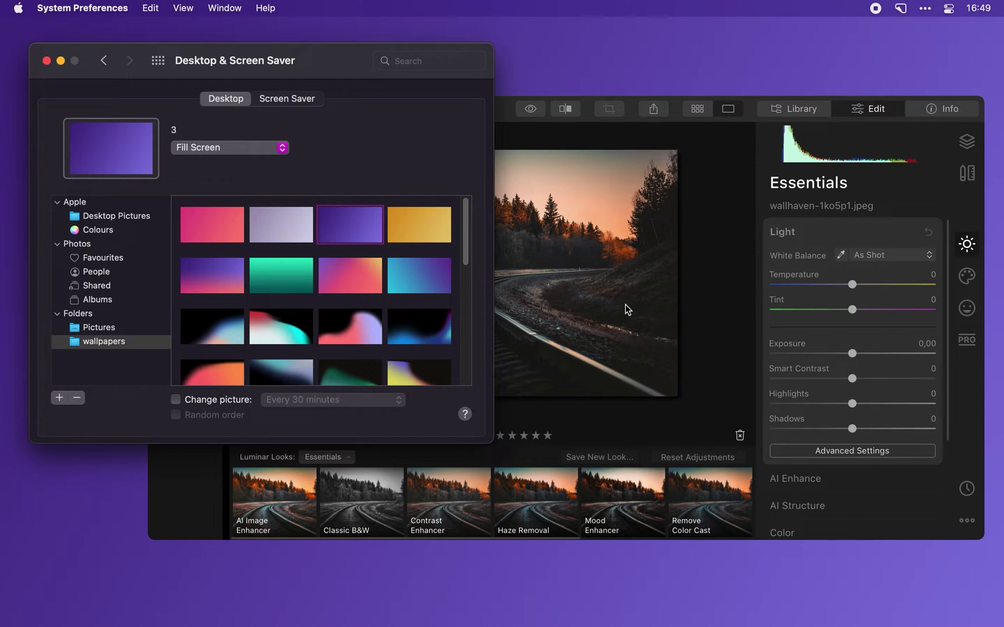
# Step: Close the Luminar window from the window overview and return to System Preferences
pyautogui.hotkey('ctrl', 'Up')
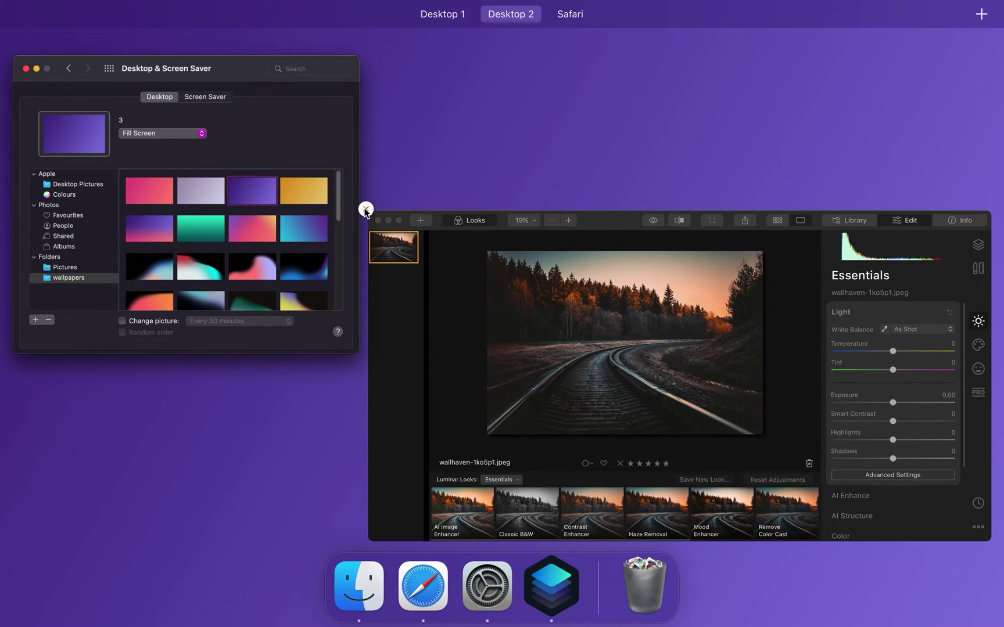
pyautogui.click(365, 209)
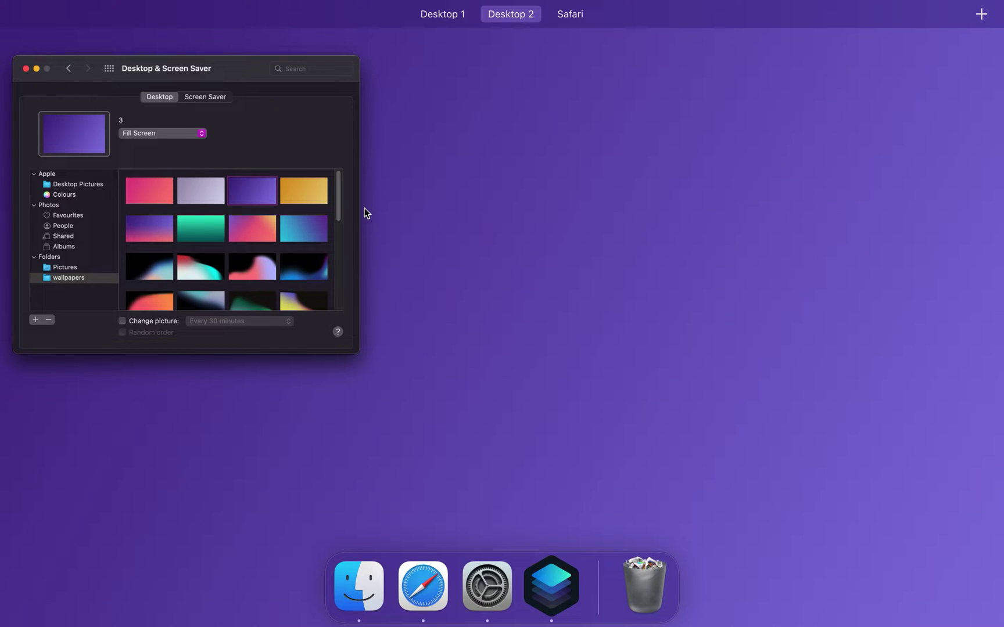
pyautogui.click(514, 200)
pyautogui.hotkey('ctrl', 'Up')
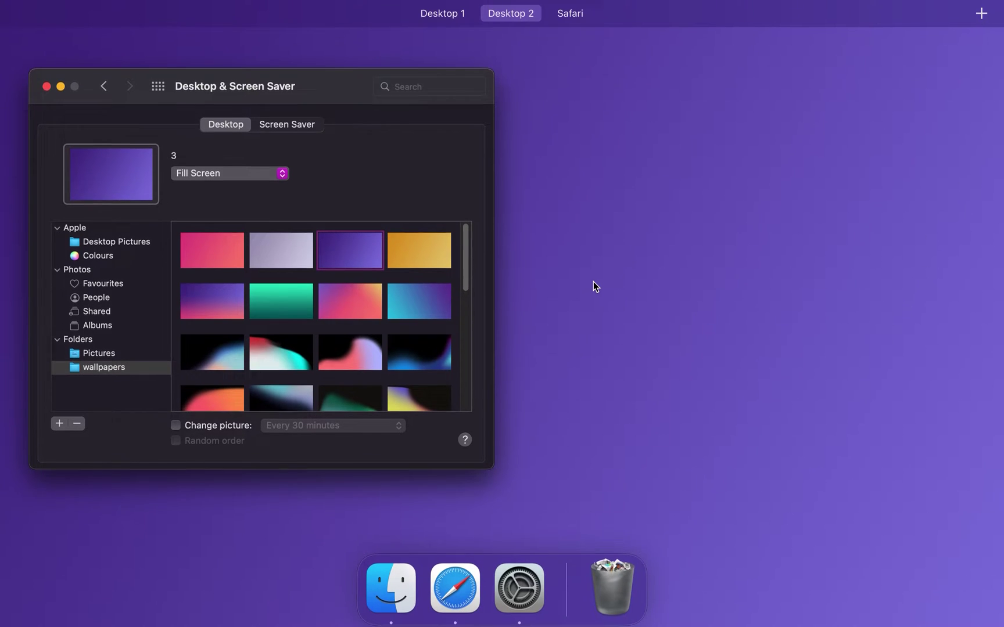
pyautogui.click(416, 169)
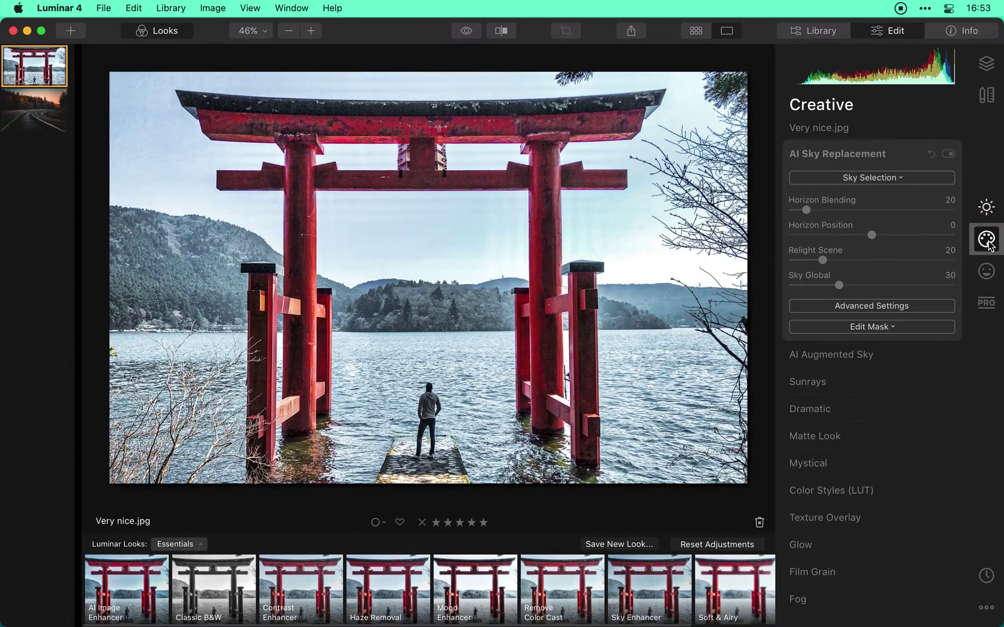
# Step: Replace the torii photo's sky with Blue Sky 3 and raise Relight Scene
pyautogui.click(872, 177)
pyautogui.click(694, 249)
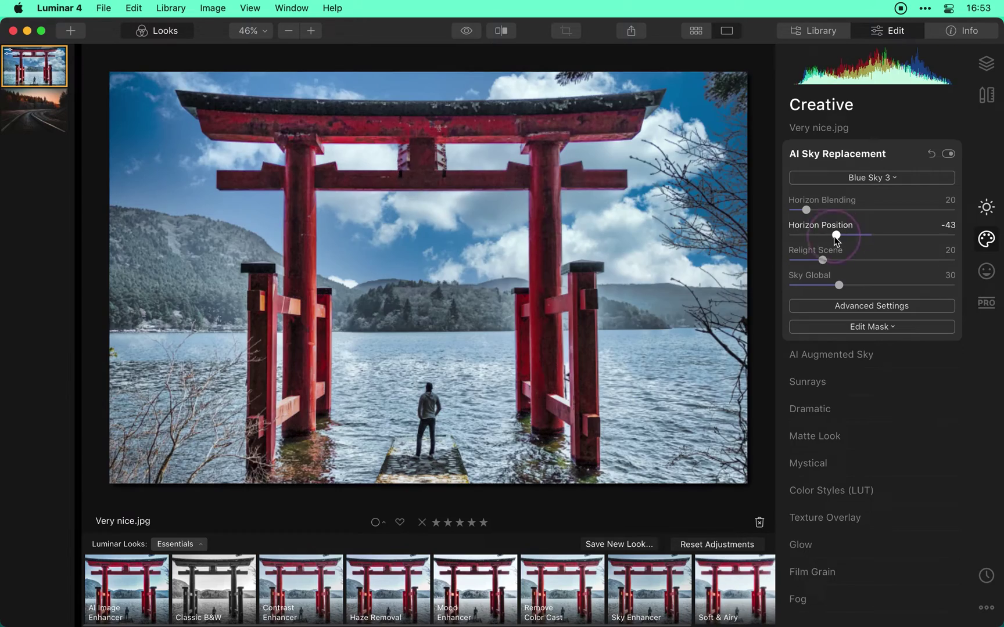
pyautogui.moveTo(822, 260); pyautogui.dragTo(872, 276)
# Step: Lift exposure and highlights slightly, then sweep a before/after split across the photo
pyautogui.click(990, 214)
pyautogui.click(852, 317)
pyautogui.click(825, 154)
pyautogui.moveTo(872, 324); pyautogui.dragTo(881, 326)
pyautogui.hotkey('shift', '\\')
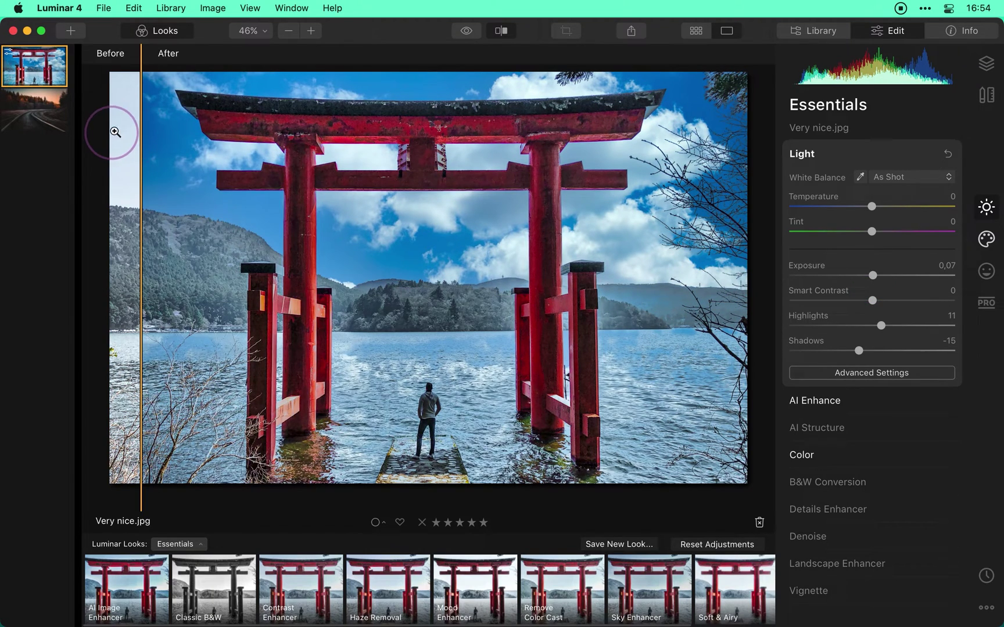
pyautogui.moveTo(115, 132); pyautogui.dragTo(93, 178)
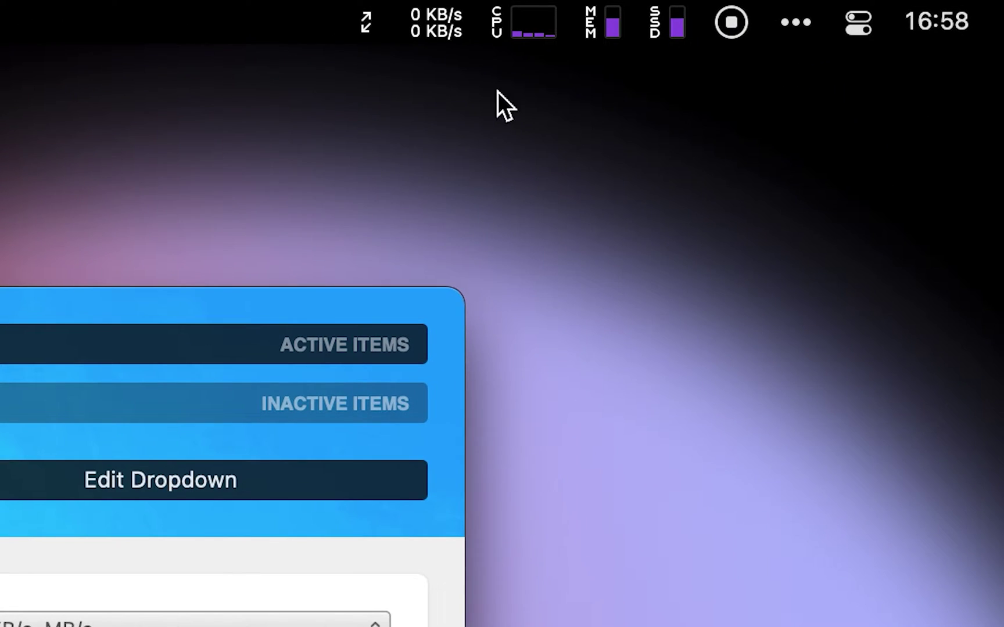
pyautogui.click(543, 21)
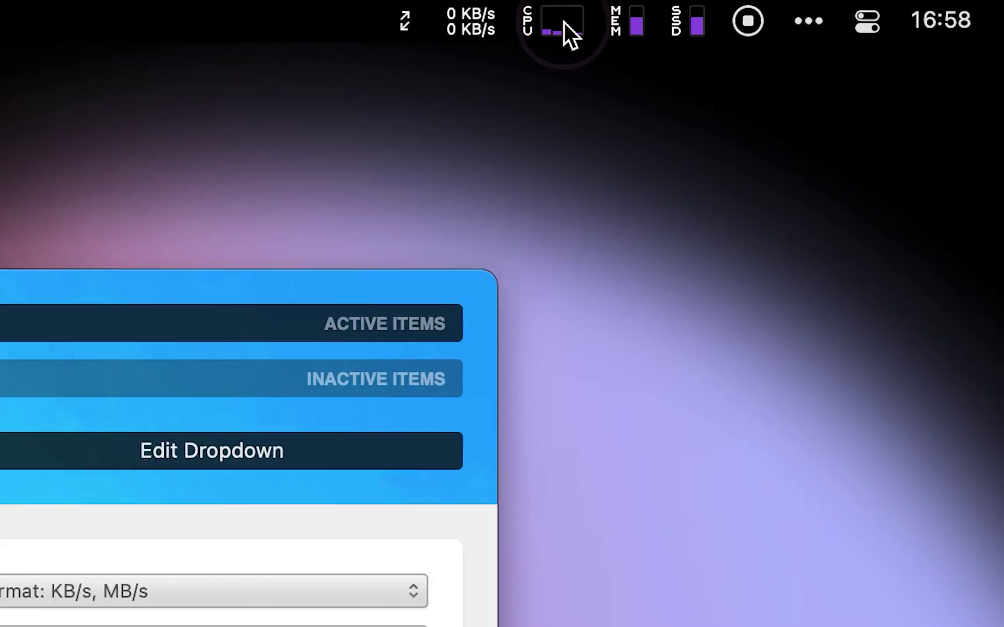
pyautogui.moveTo(837, 58)
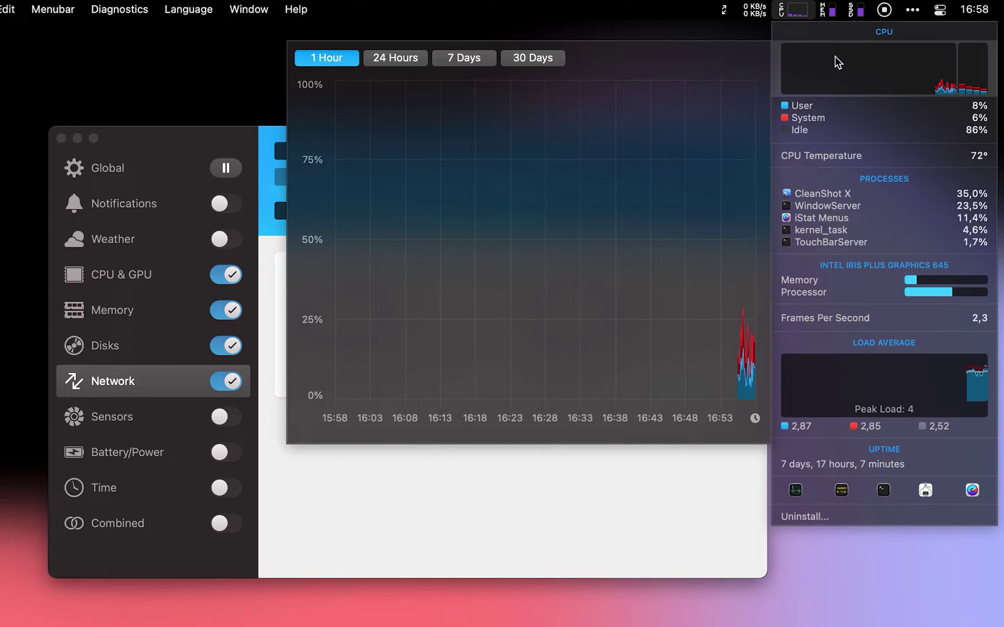
pyautogui.moveTo(834, 124)
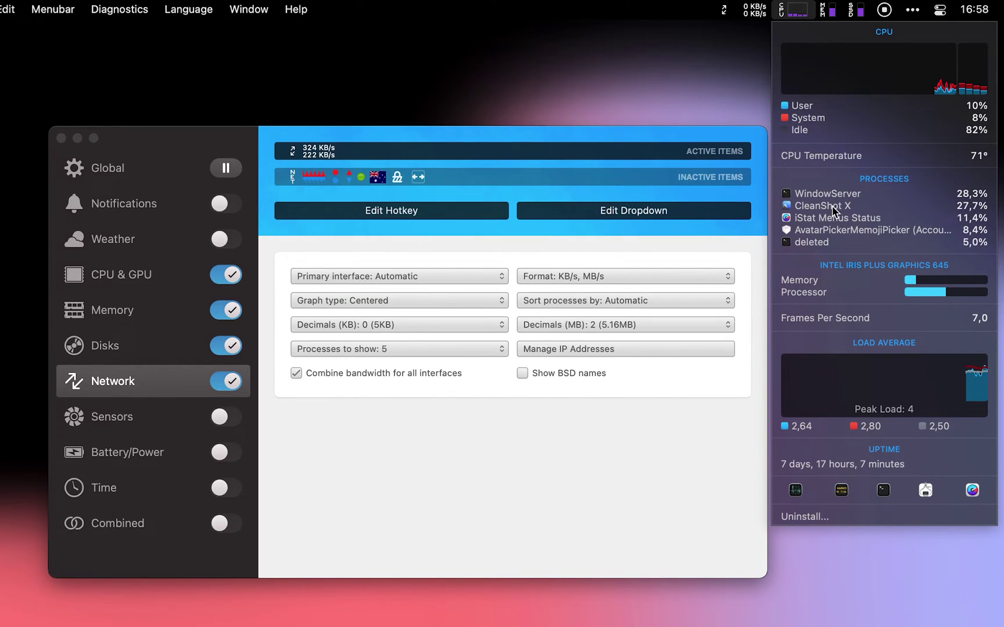
pyautogui.click(852, 10)
pyautogui.moveTo(807, 53)
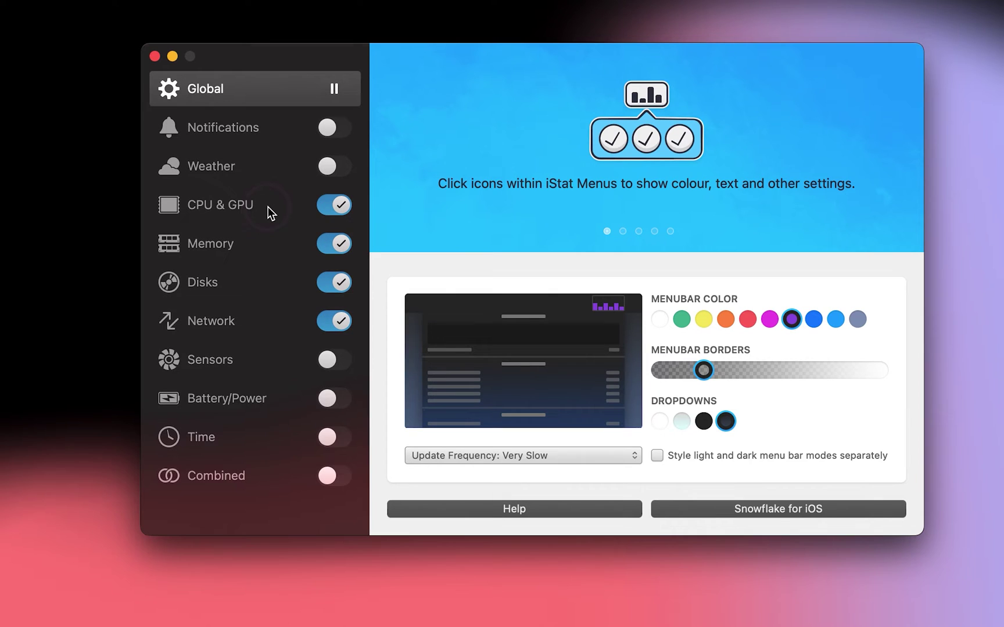
pyautogui.click(267, 207)
pyautogui.click(266, 241)
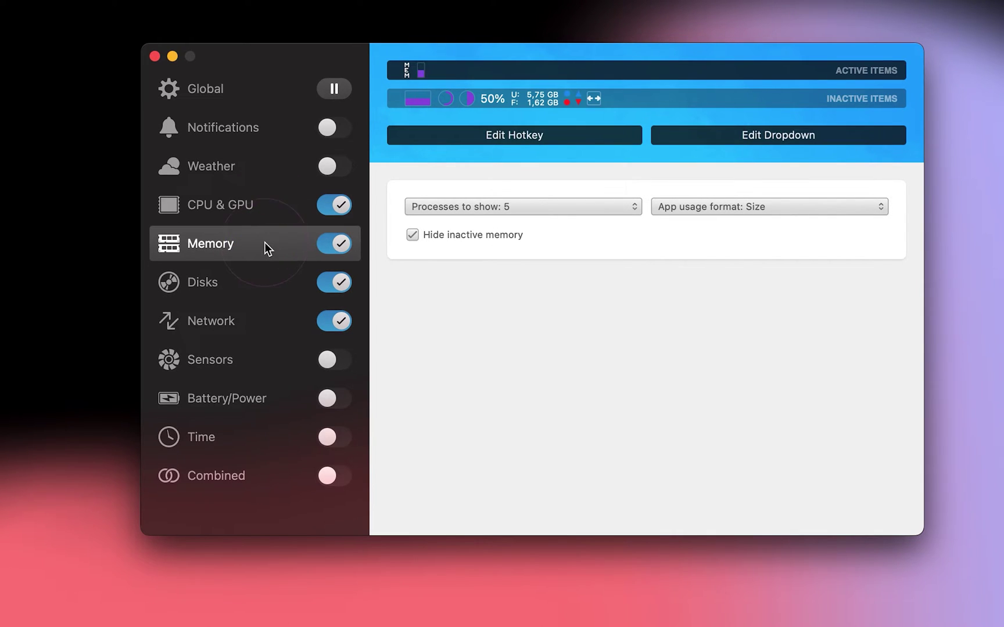
pyautogui.click(260, 285)
pyautogui.click(257, 318)
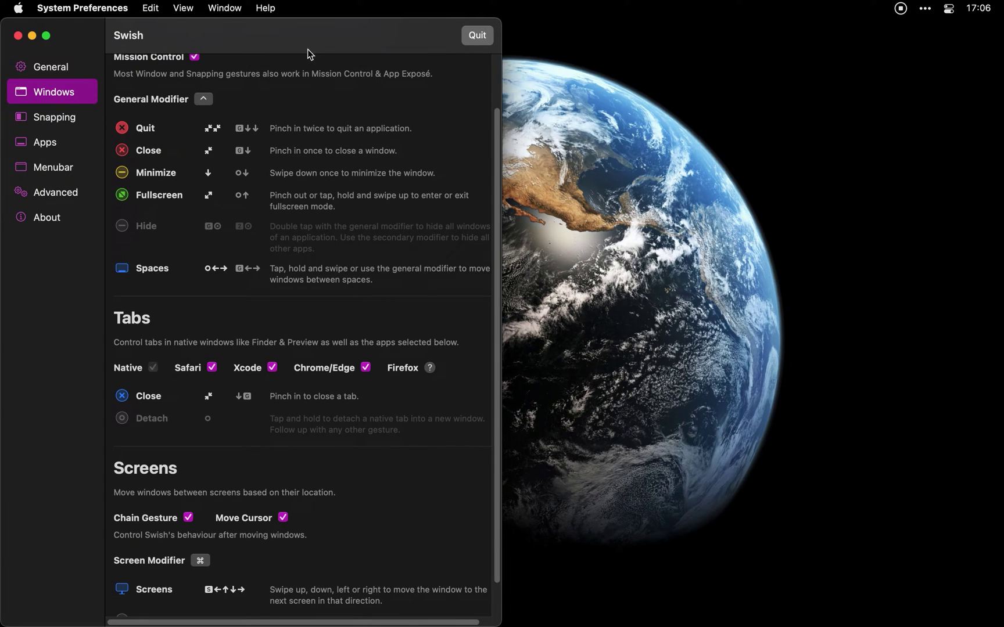
# Step: Minimize the Swish settings window and restore it from its Dock thumbnail
pyautogui.press('super+m')
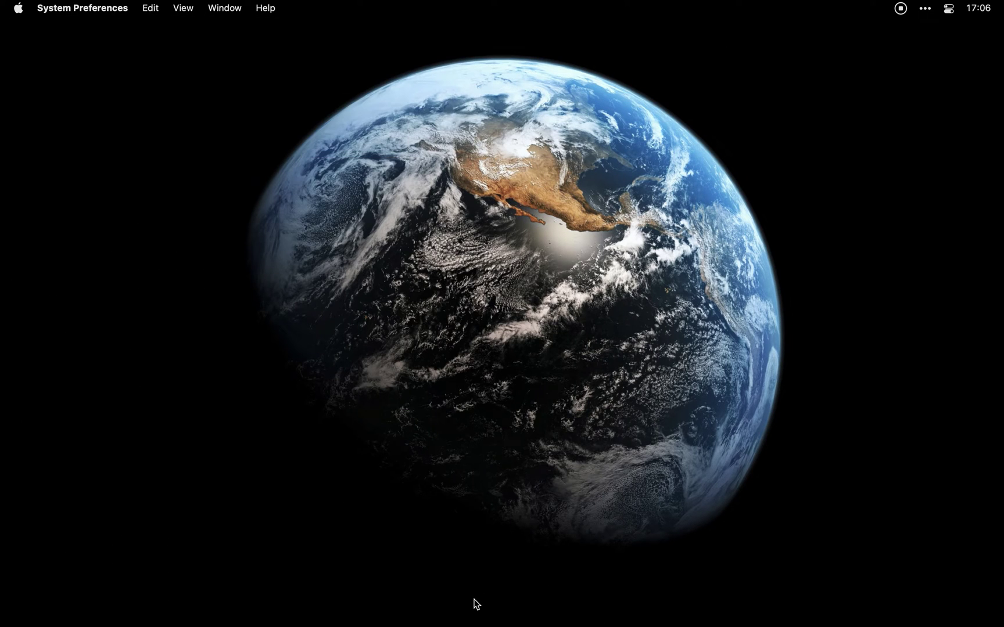
pyautogui.moveTo(477, 625)
pyautogui.click(593, 598)
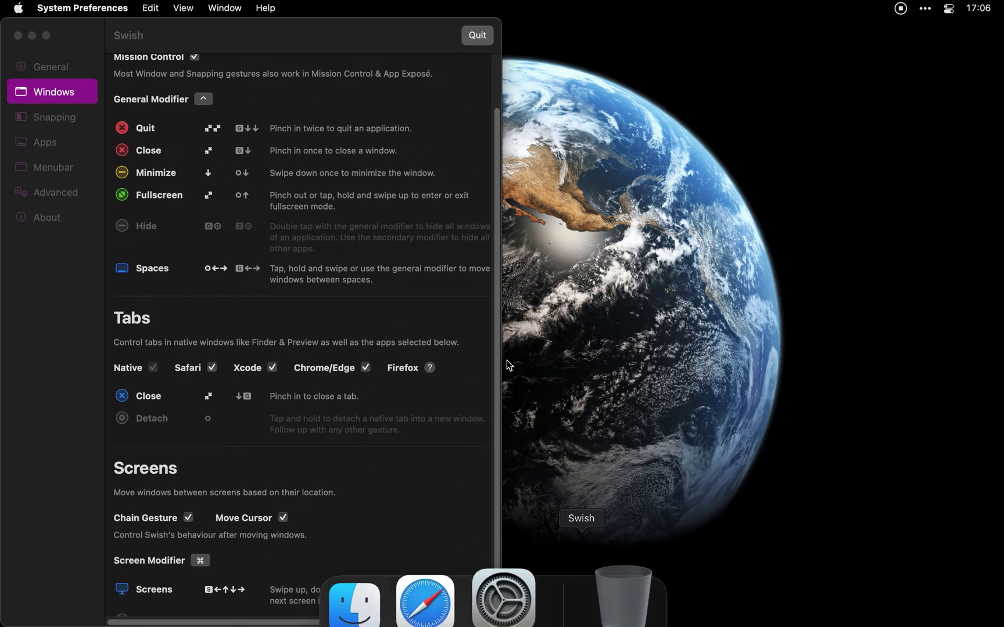
pyautogui.scroll(3, 394, 42)
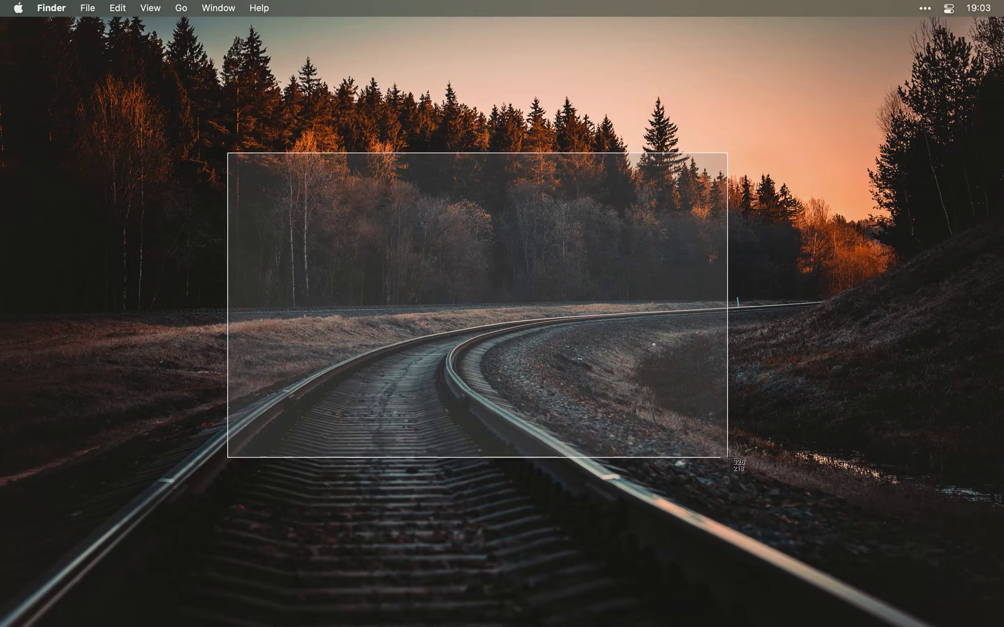
# Step: Move the pixelation box across the railway photo, then scroll-capture the pexels donkey results
pyautogui.moveTo(728, 458); pyautogui.dragTo(741, 423)
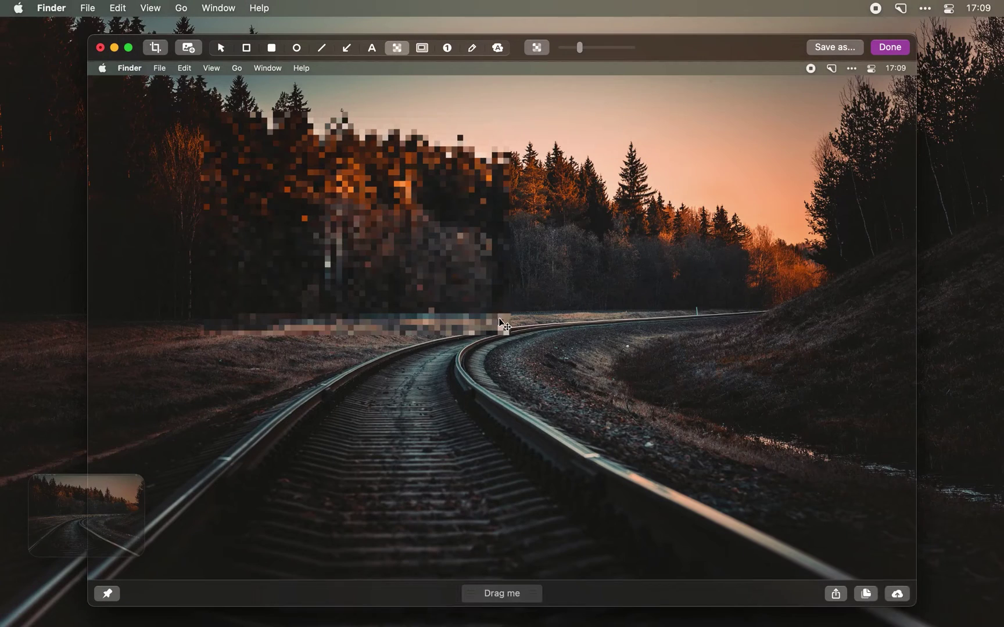
pyautogui.moveTo(430, 266); pyautogui.dragTo(582, 439)
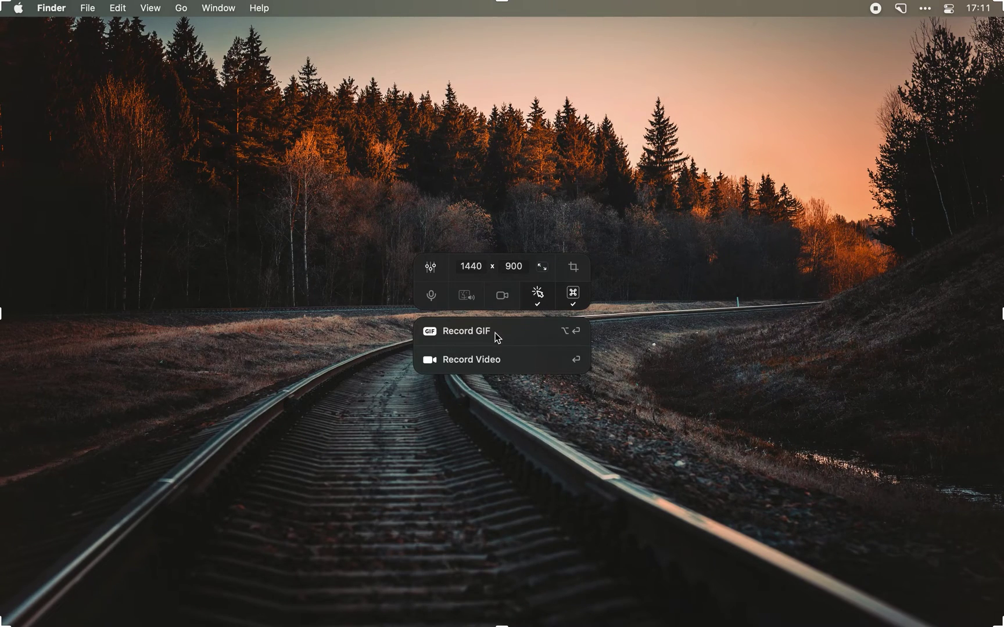
pyautogui.click(502, 338)
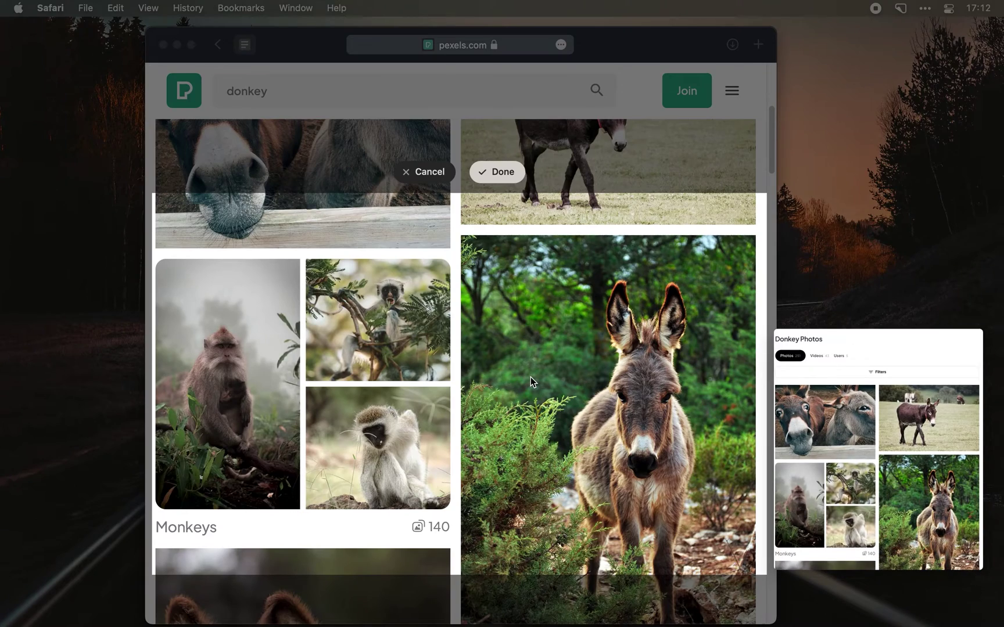
pyautogui.scroll(-5, 531, 377)
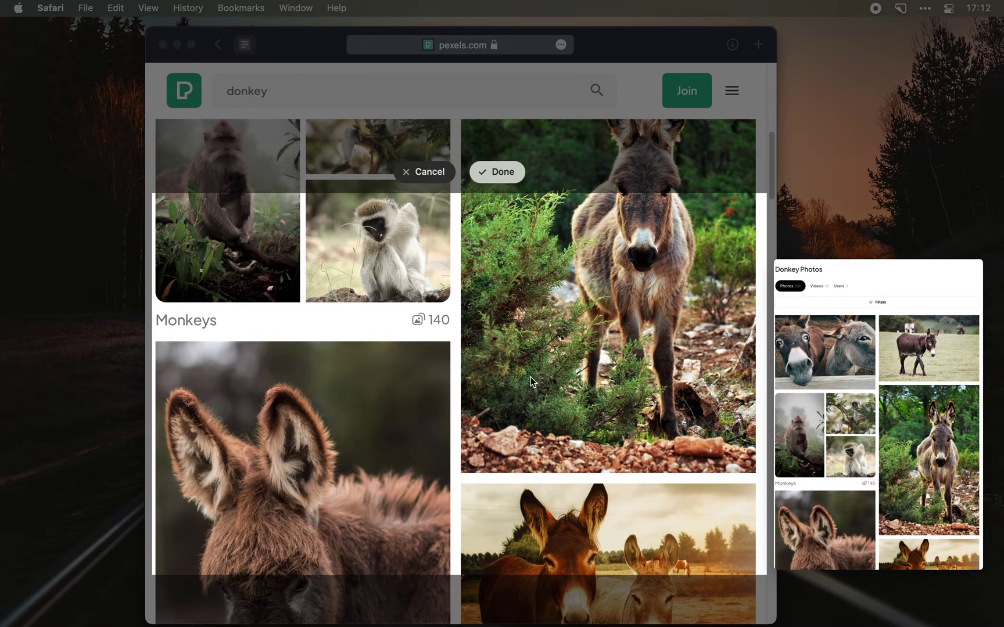
pyautogui.scroll(-5, 530, 380)
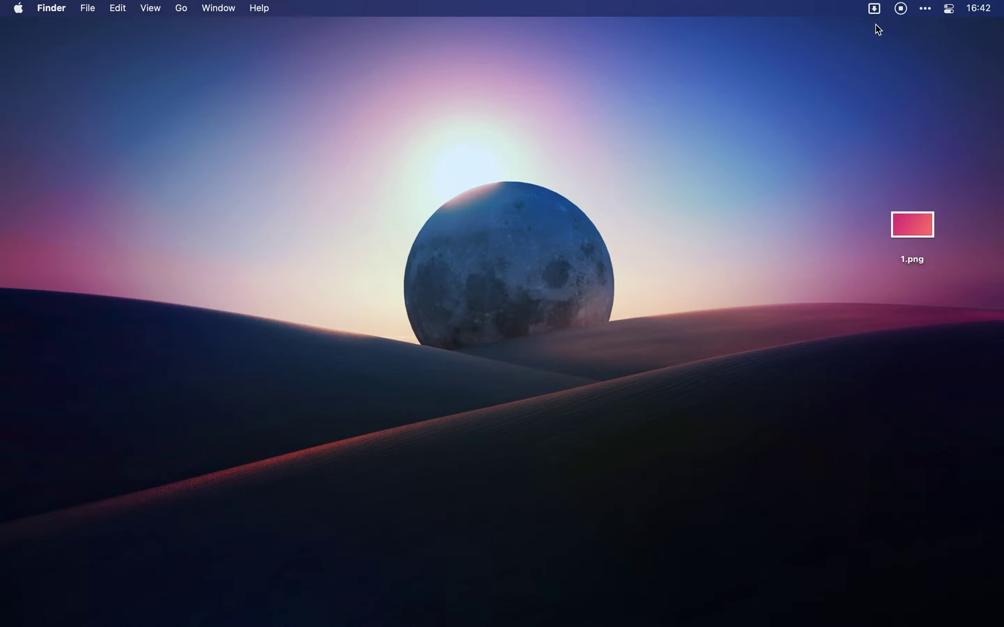
# Step: Drop 1.png onto Dropzone's Like The Video folder, then open that folder
pyautogui.click(877, 16)
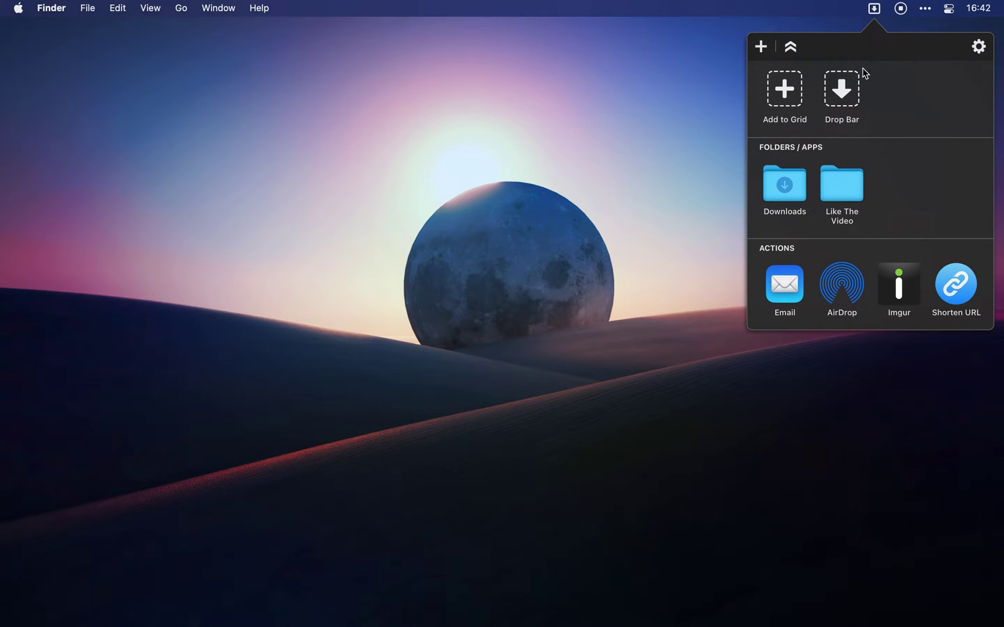
pyautogui.click(763, 47)
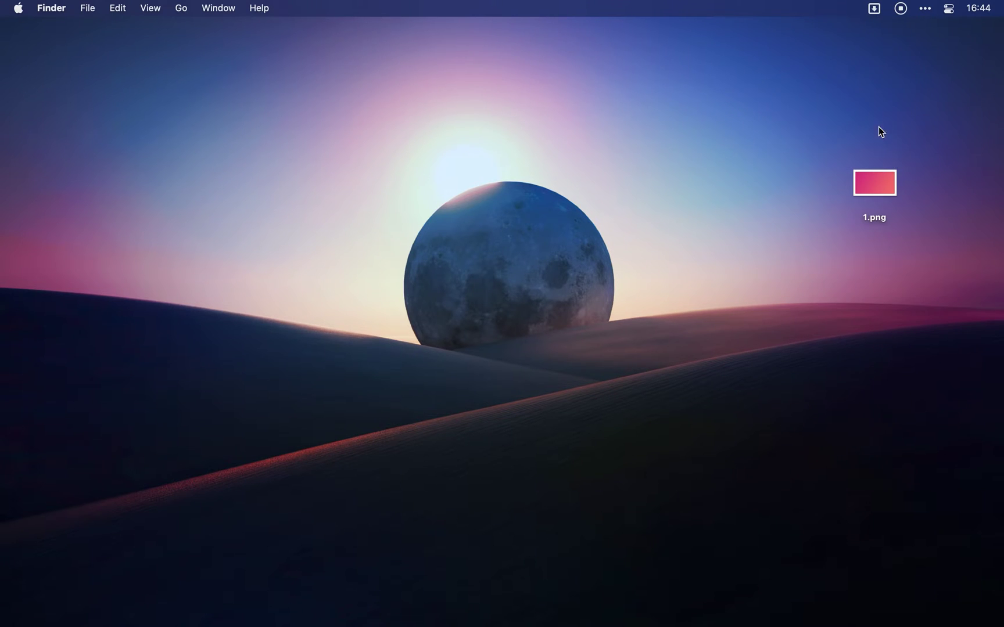
pyautogui.moveTo(876, 181); pyautogui.dragTo(838, 198)
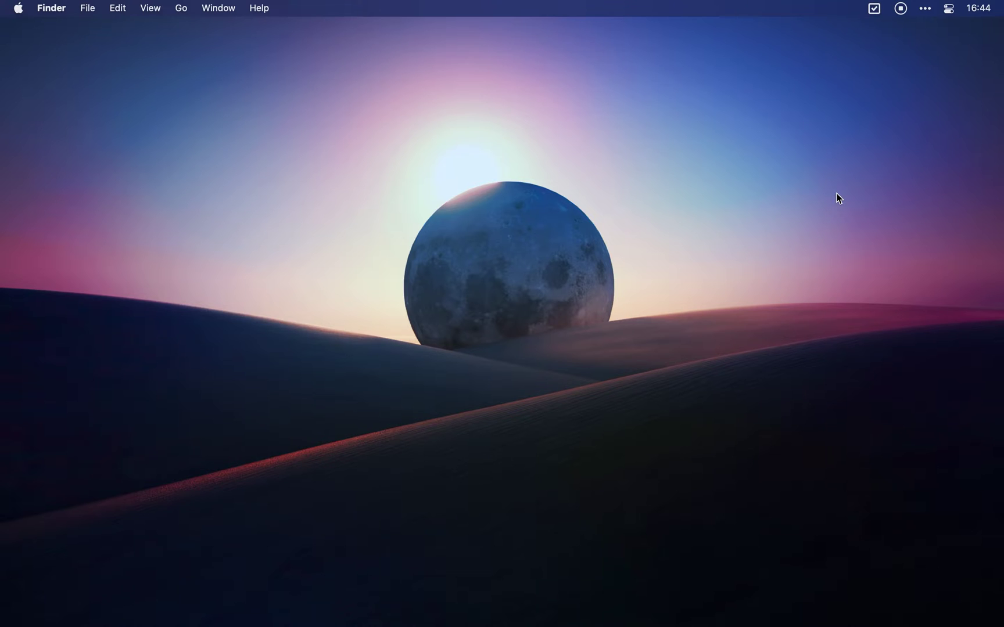
pyautogui.click(878, 12)
pyautogui.click(840, 177)
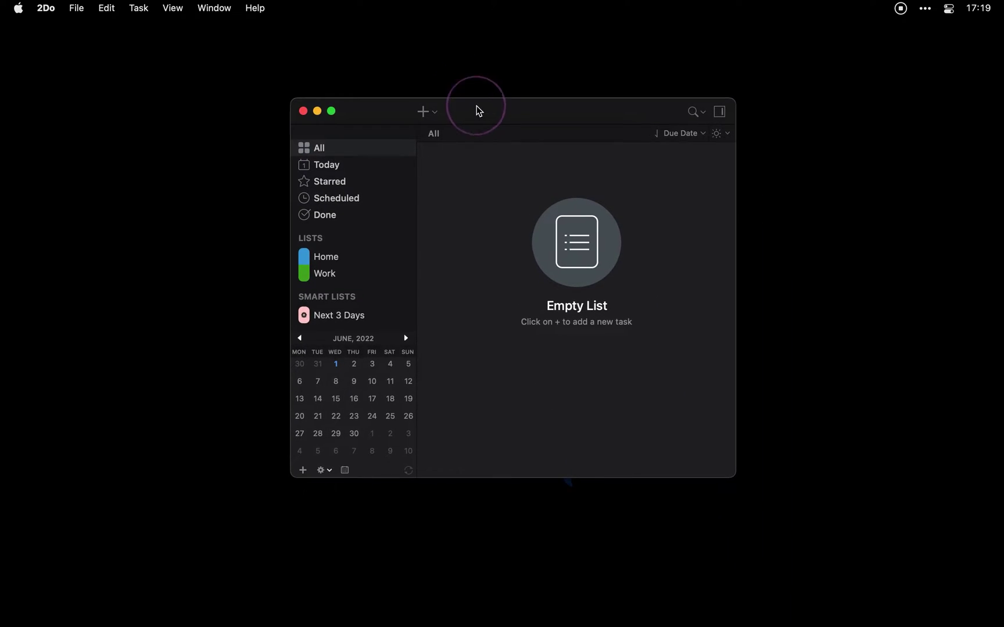
# Step: Add tasks 'Make Scrambled eggs', 'Like the video' and 'Listen to never gonna give you up'
pyautogui.click(425, 115)
pyautogui.write('Make Sc')
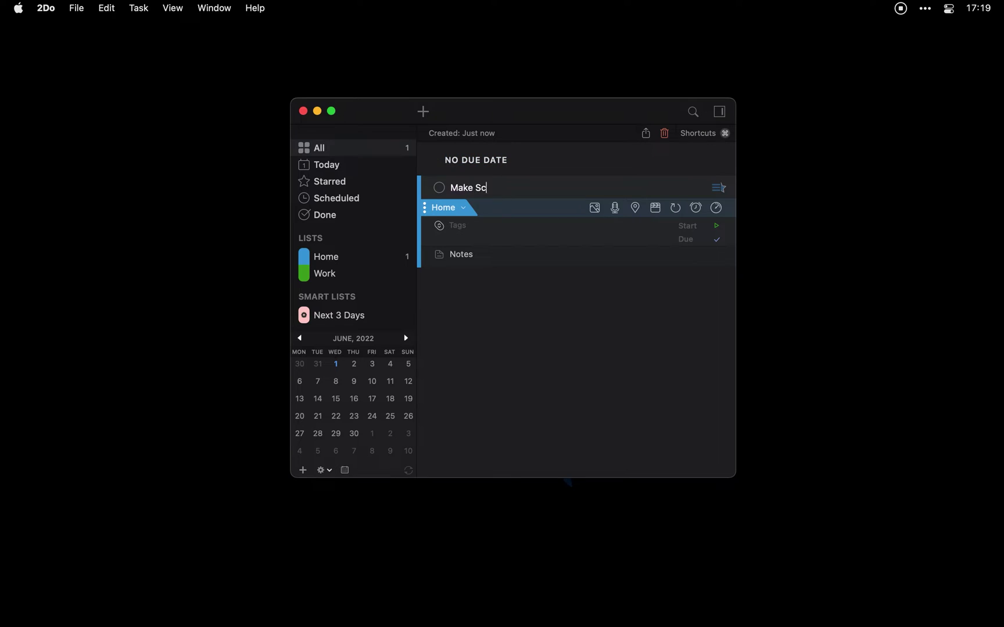
pyautogui.write('rambled eggs')
pyautogui.press('Return')
pyautogui.click(424, 111)
pyautogui.write('Like the video')
pyautogui.click(423, 112)
pyautogui.write('Listen t')
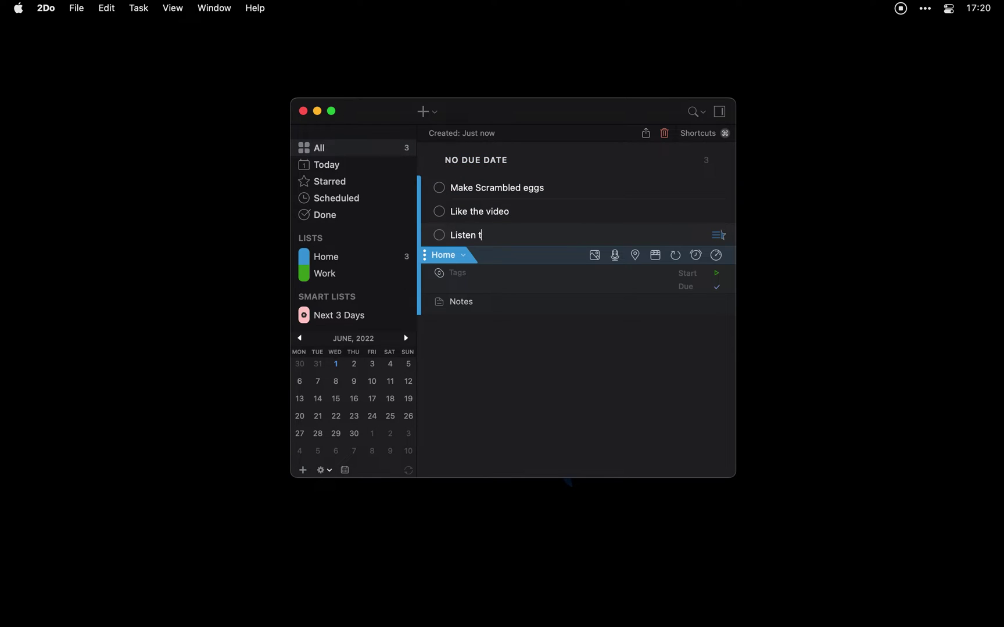
pyautogui.write('o never gonna give you up')
pyautogui.press('Return')
# Step: Start Make Scrambled eggs today, then mark it and Like the video as done
pyautogui.rightClick(617, 198)
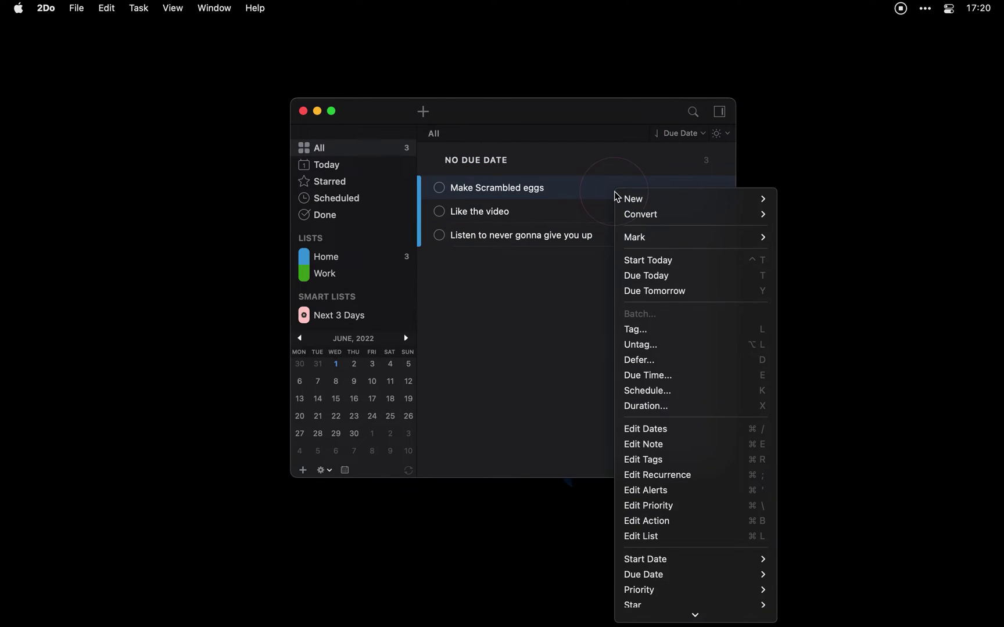
pyautogui.click(652, 261)
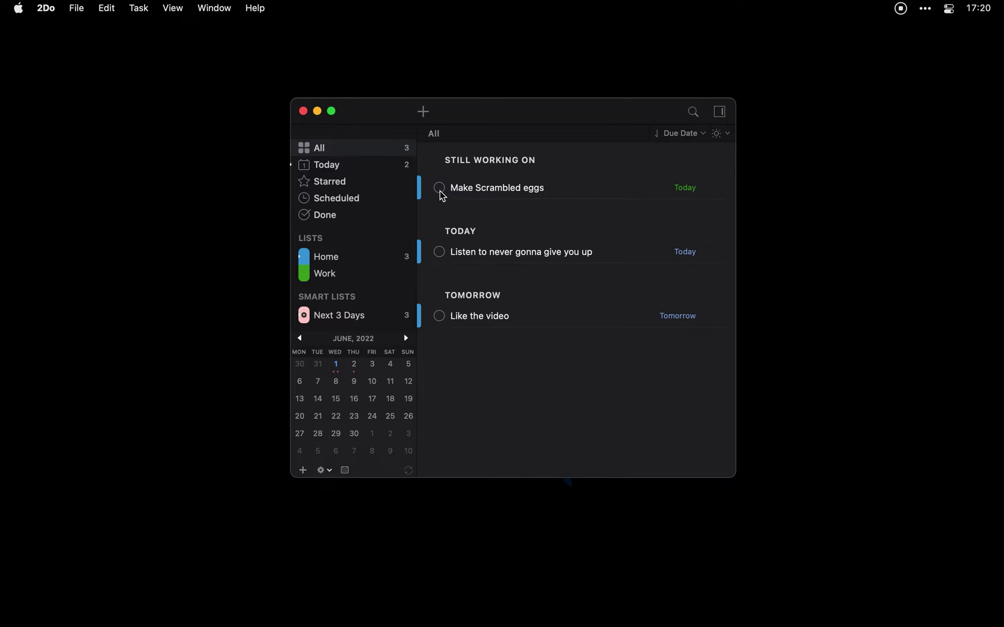
pyautogui.click(440, 189)
pyautogui.click(440, 252)
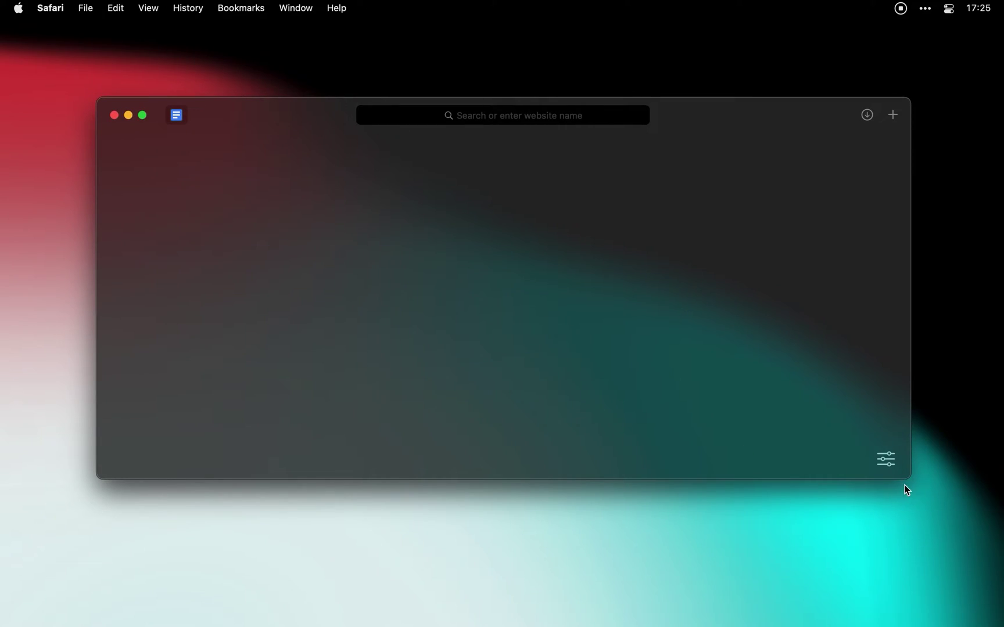
# Step: Shrink the Safari window, move it down and right, then snap it to Mosaic's Full Screen
pyautogui.moveTo(911, 478); pyautogui.dragTo(634, 489)
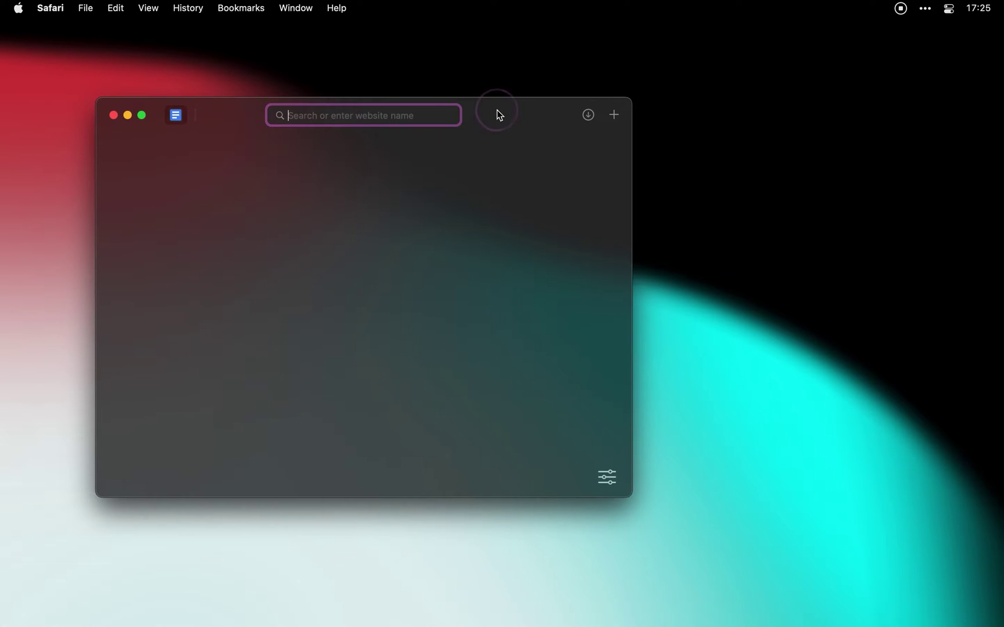
pyautogui.moveTo(497, 112); pyautogui.dragTo(665, 57)
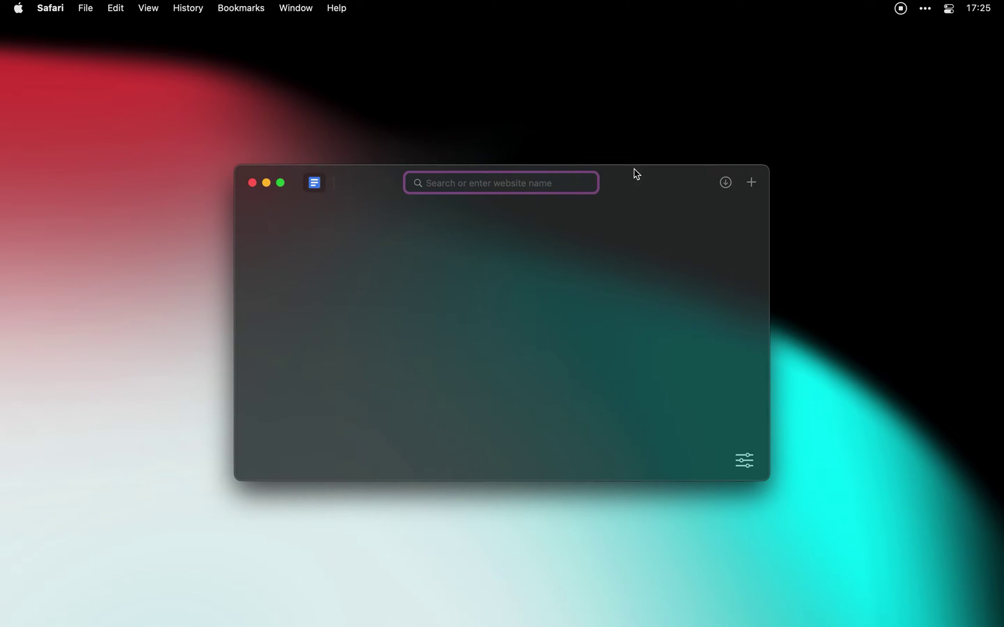
pyautogui.moveTo(635, 170); pyautogui.dragTo(540, 53)
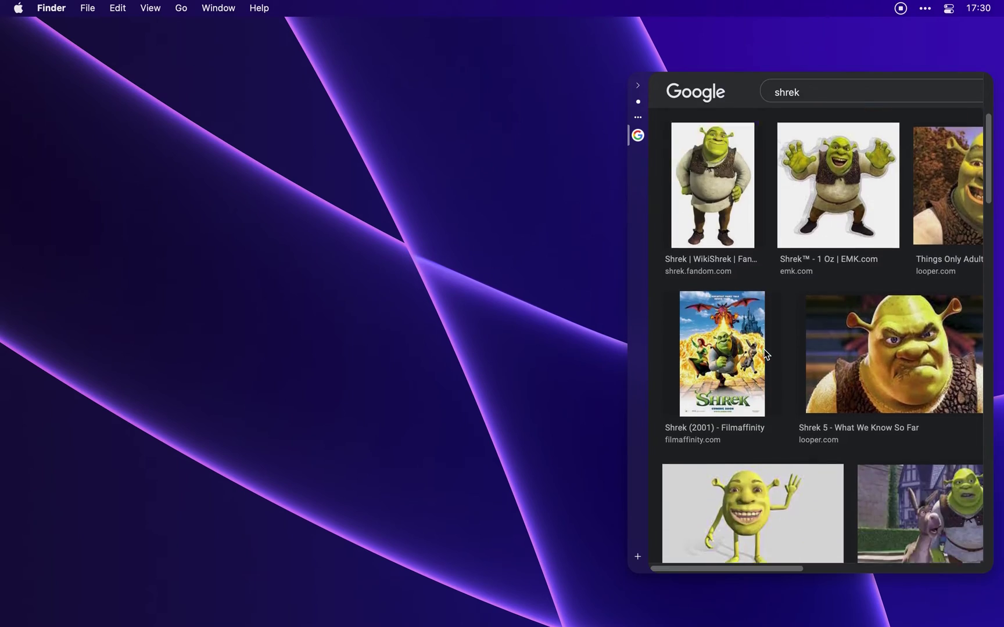
# Step: Switch SlidePad's side panel to the Google image results, then back to YouTube
pyautogui.scroll(-5, 764, 354)
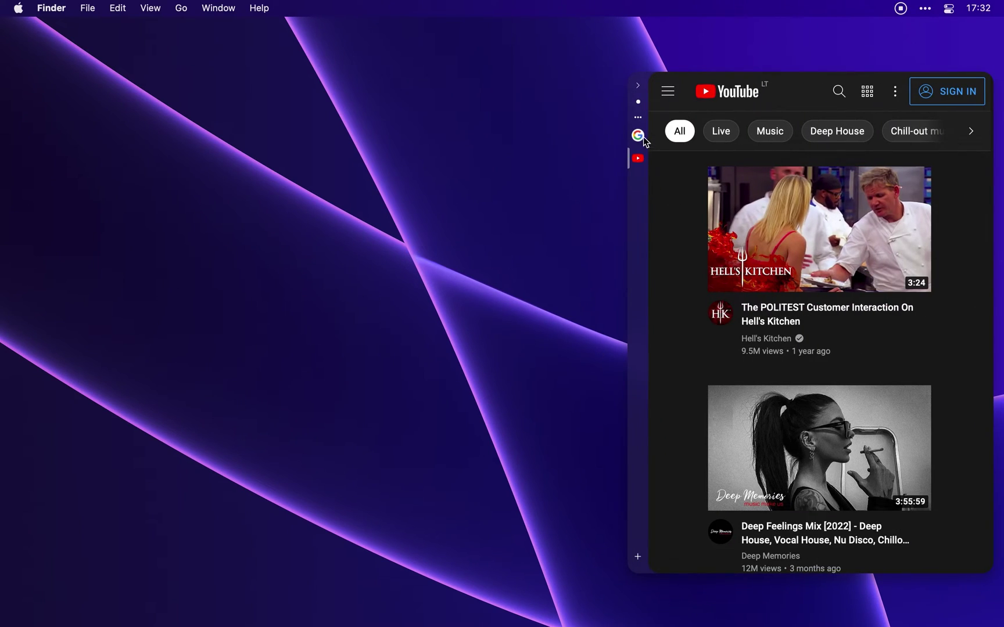
pyautogui.click(639, 137)
pyautogui.click(642, 163)
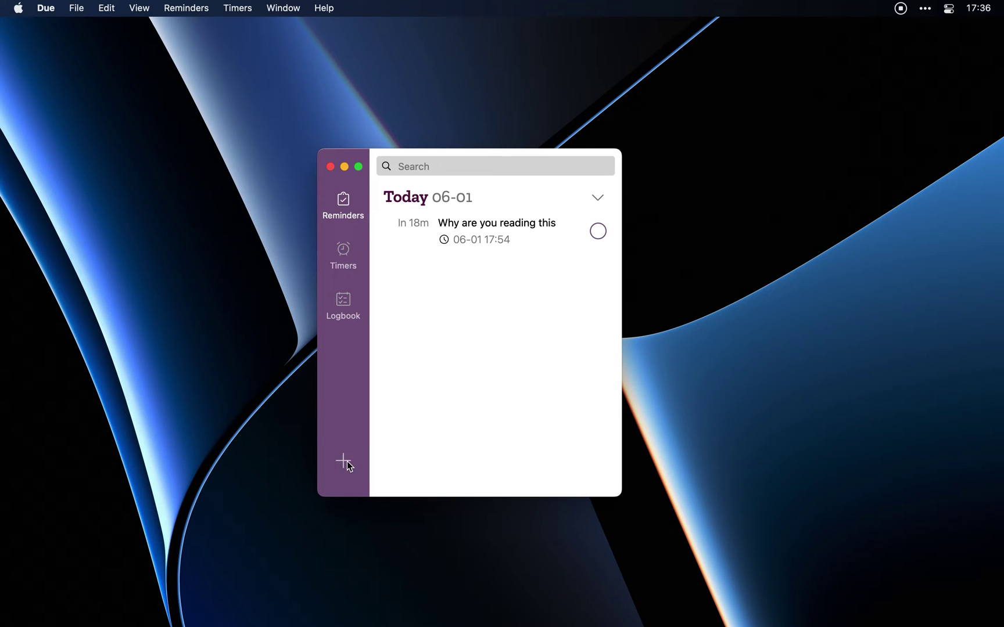
# Step: Add a 'perfectly balanced' reminder due 17:54 and mark the other two reminders done
pyautogui.click(343, 462)
pyautogui.write('perfectly balanced')
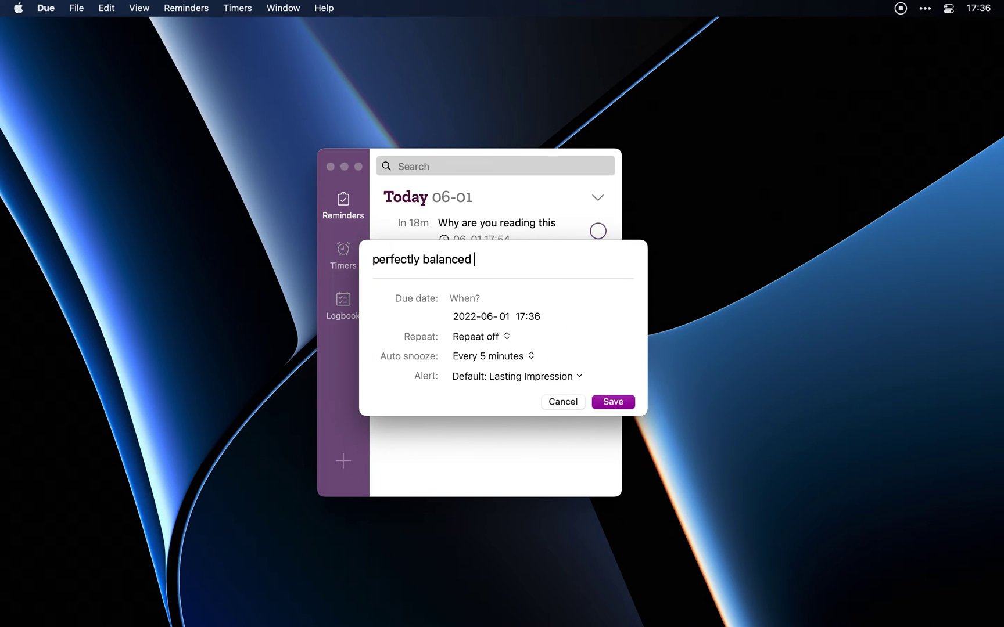
pyautogui.press('Up')
pyautogui.press('Up')
pyautogui.press('Up')
pyautogui.press('Up')
pyautogui.press('Up')
pyautogui.press('Up')
pyautogui.press('Up')
pyautogui.press('Up')
pyautogui.press('Up')
pyautogui.press('Up')
pyautogui.press('Up')
pyautogui.press('Up')
pyautogui.press('Up')
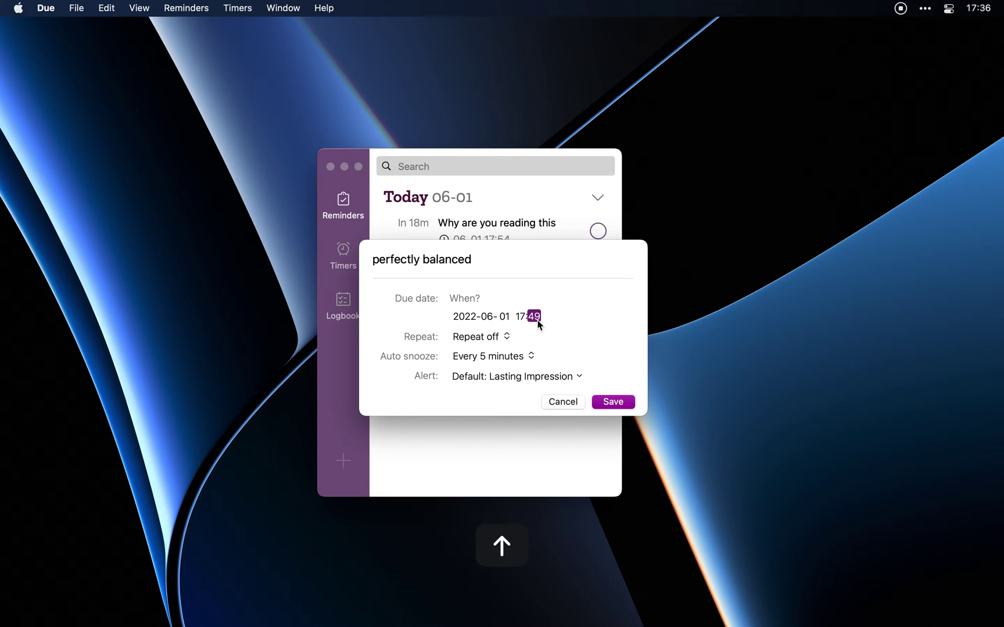
pyautogui.press('Up')
pyautogui.press('Up')
pyautogui.press('Return')
pyautogui.click(598, 231)
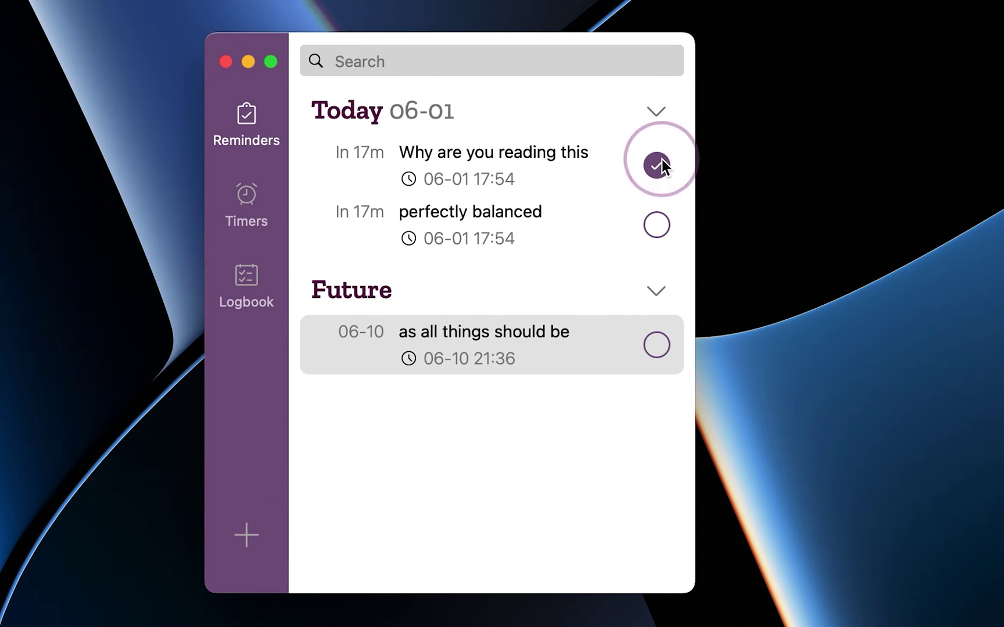
pyautogui.click(657, 285)
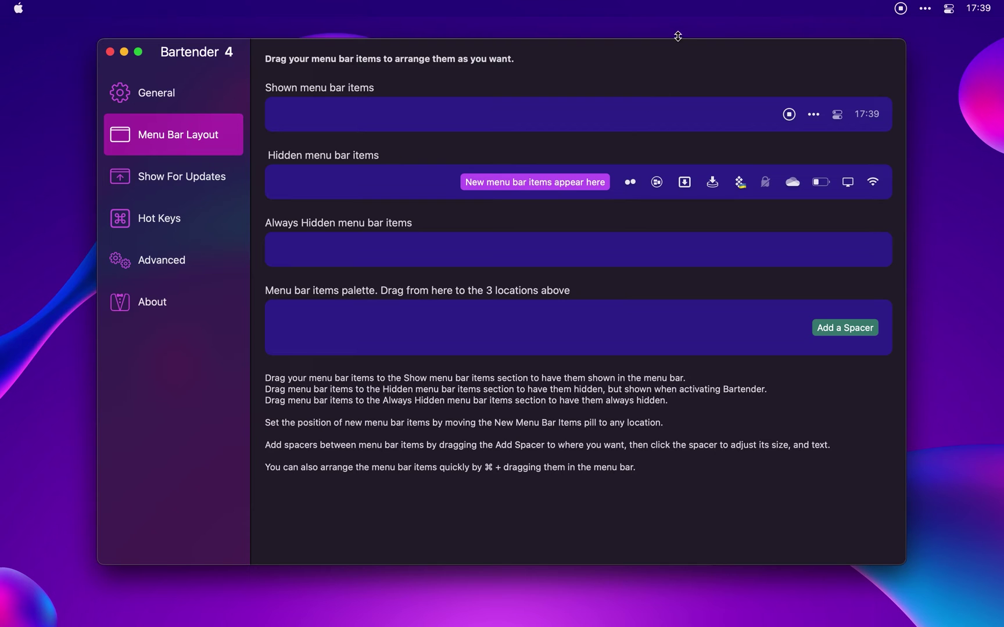
# Step: Close the Bartender settings window and show the hidden items behind the ••• menu bar icon
pyautogui.press('super+w')
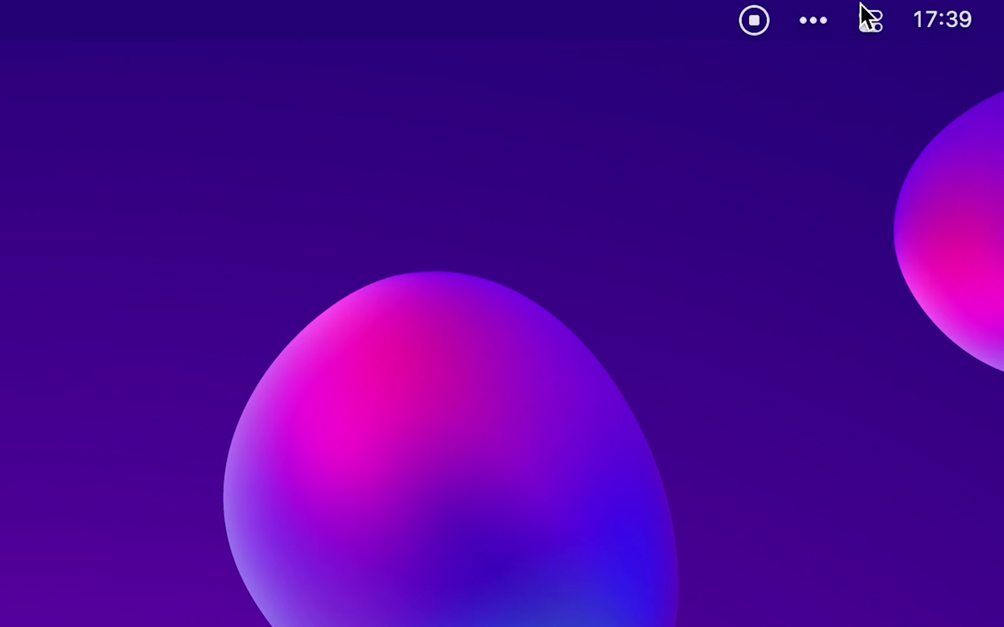
pyautogui.click(816, 23)
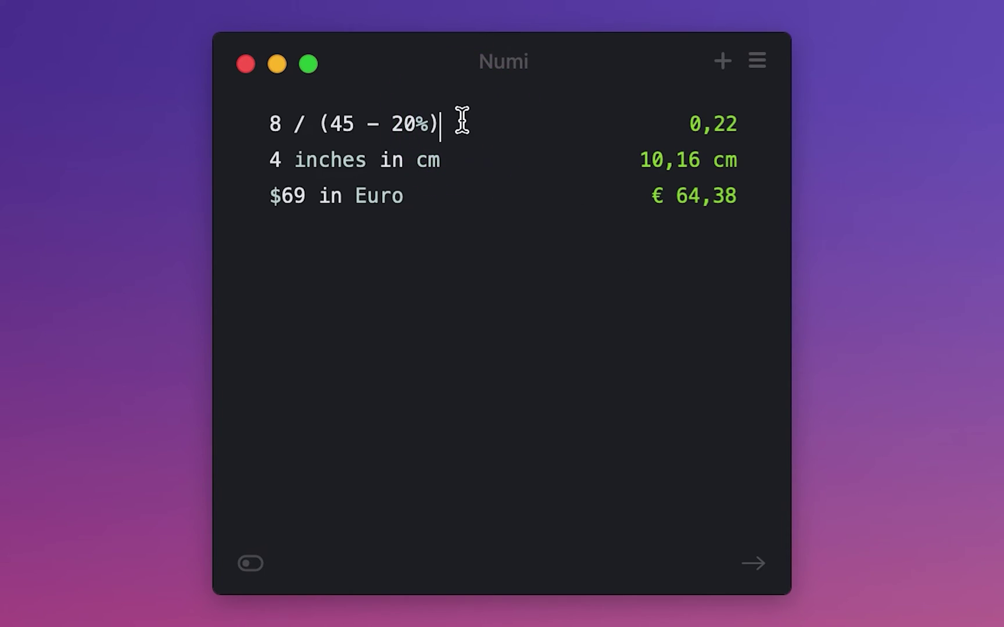
# Step: Enter 'whats 13% of 7' on a new Numi line, giving 0,91
pyautogui.write('wha')
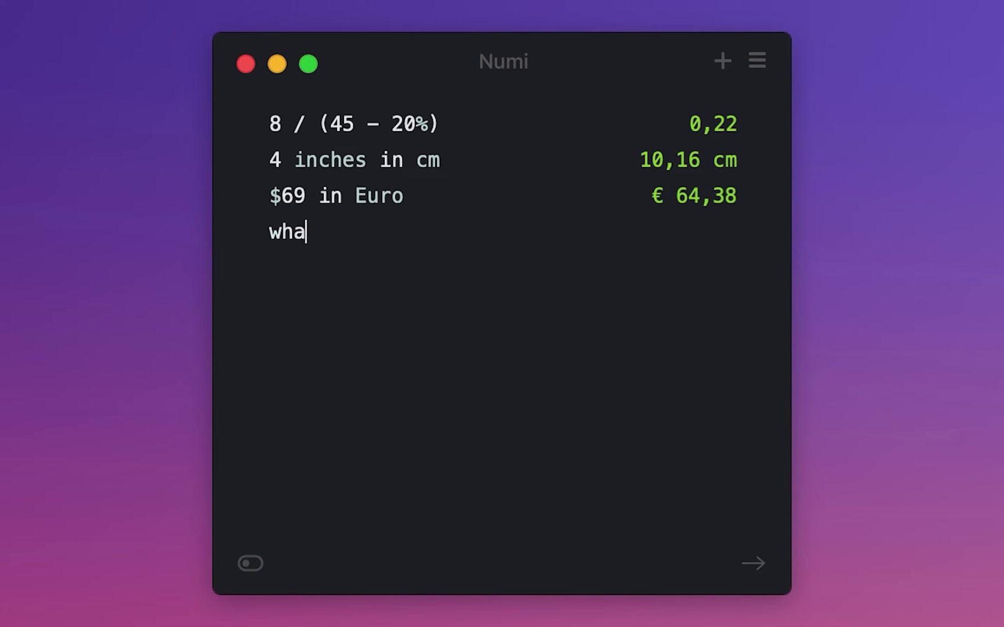
pyautogui.write('ts 13% of ')
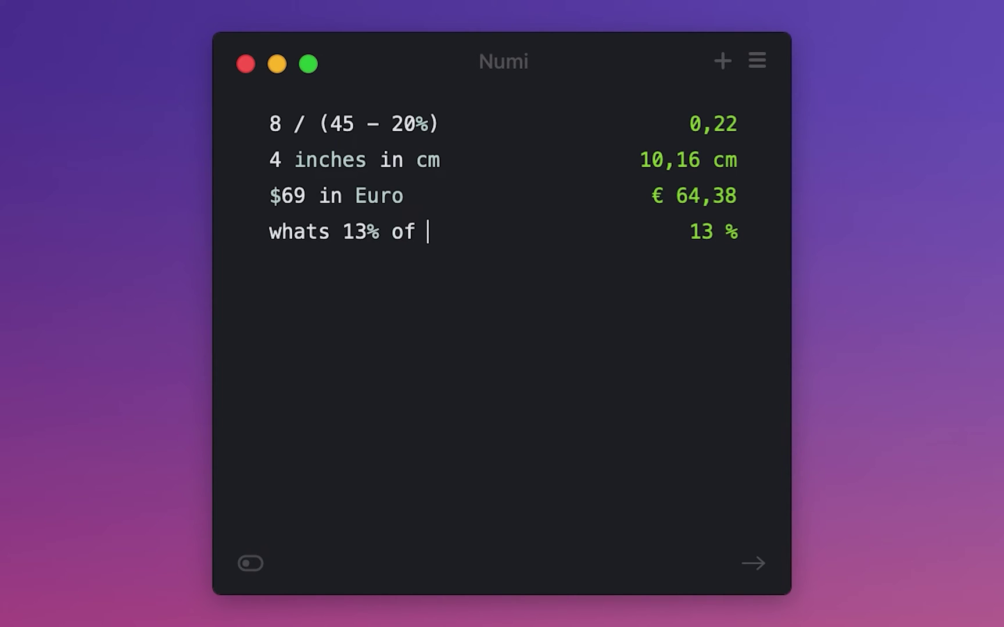
pyautogui.write('7')
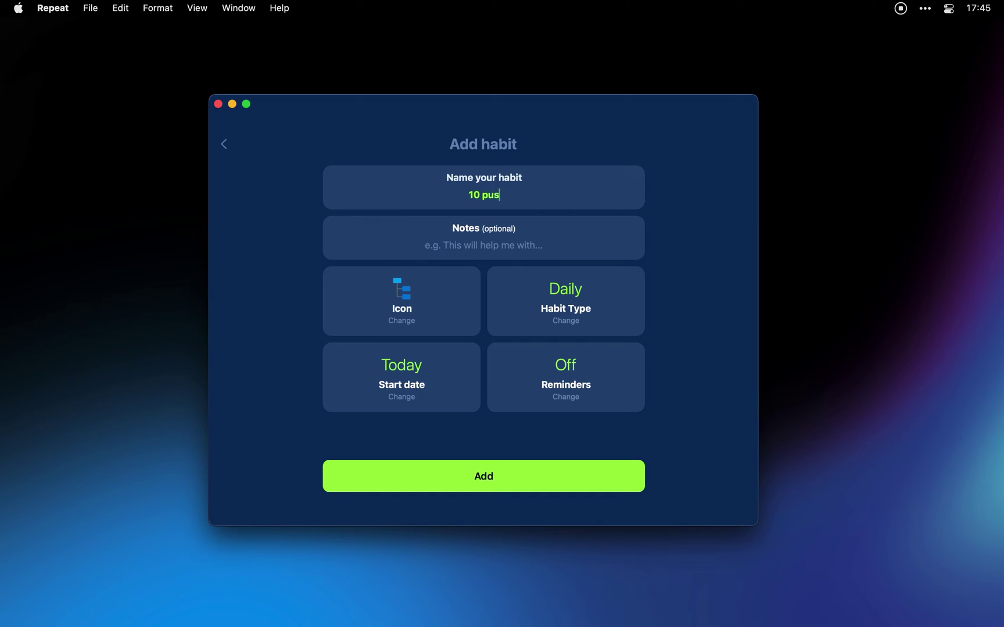
# Step: Create the '10 push-ups' habit with a biceps icon, excluding Sunday, and log today's completion
pyautogui.write('h-ups')
pyautogui.click(427, 321)
pyautogui.scroll(2, 427, 322)
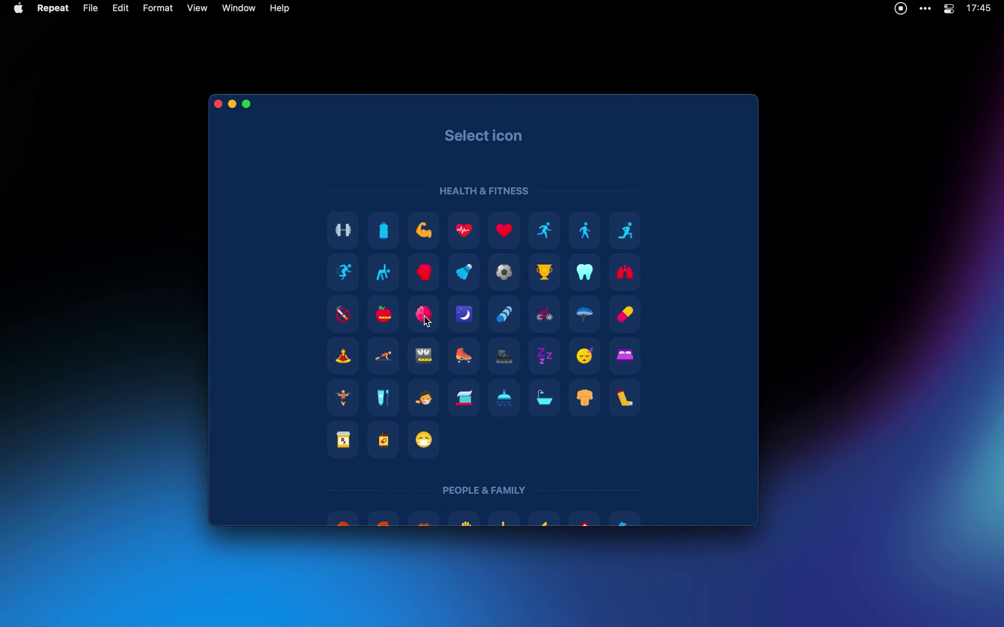
pyautogui.click(428, 231)
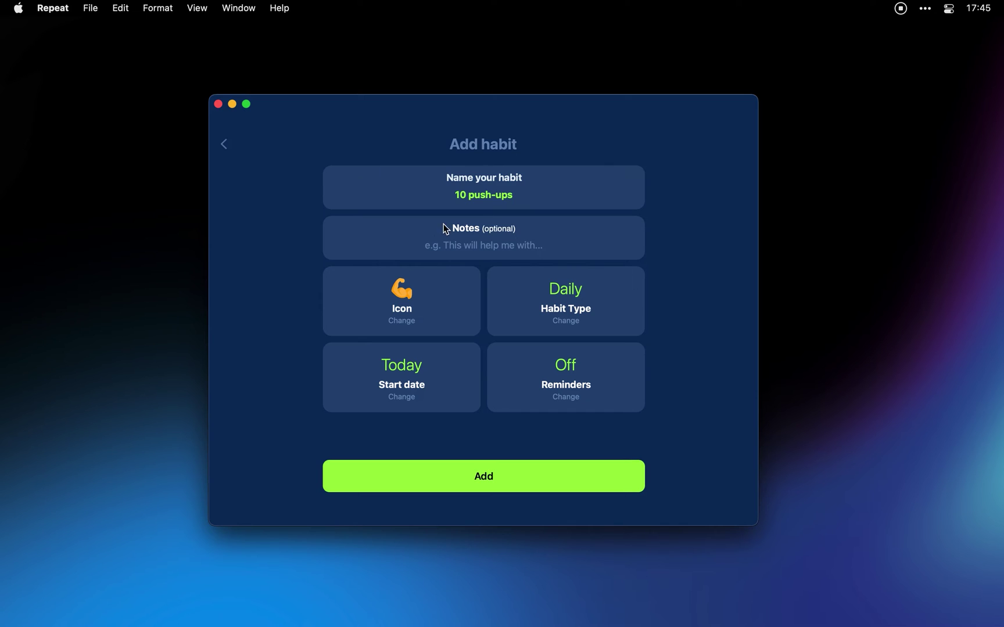
pyautogui.click(548, 290)
pyautogui.click(627, 420)
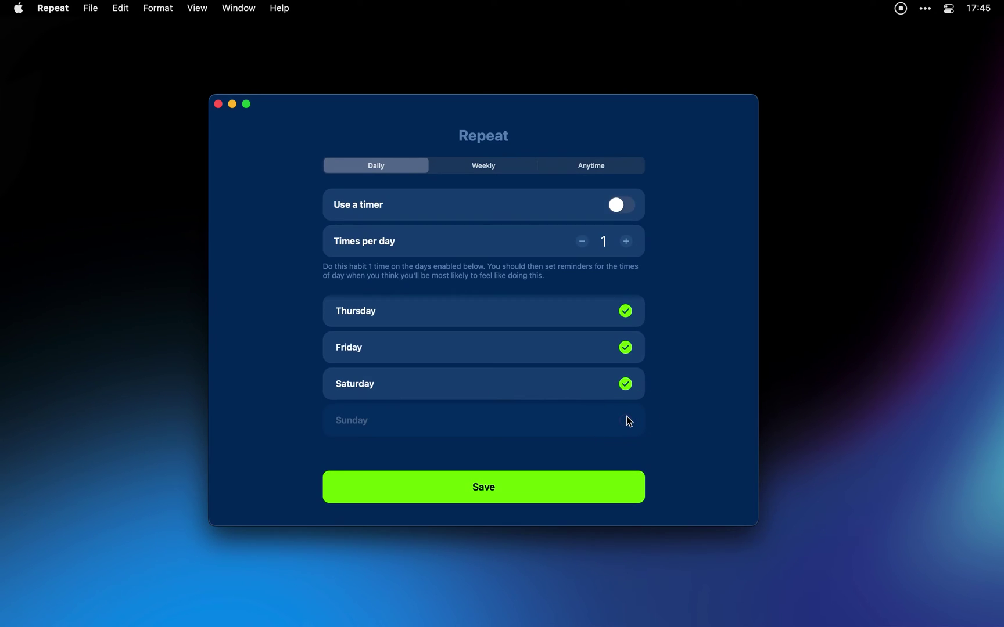
pyautogui.scroll(5, 649, 358)
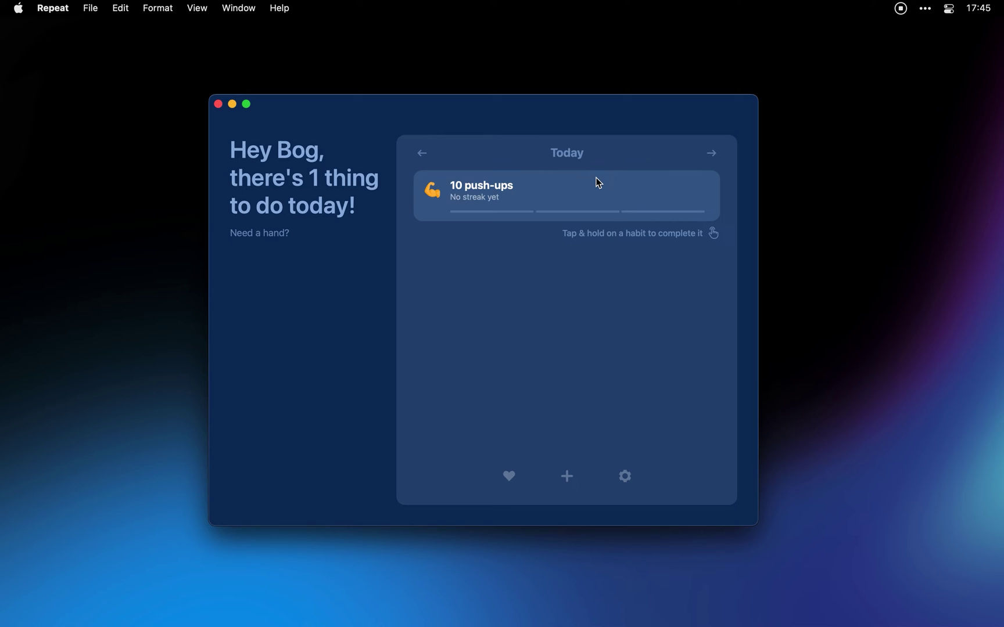
pyautogui.moveTo(595, 177); pyautogui.dragTo(596, 177)
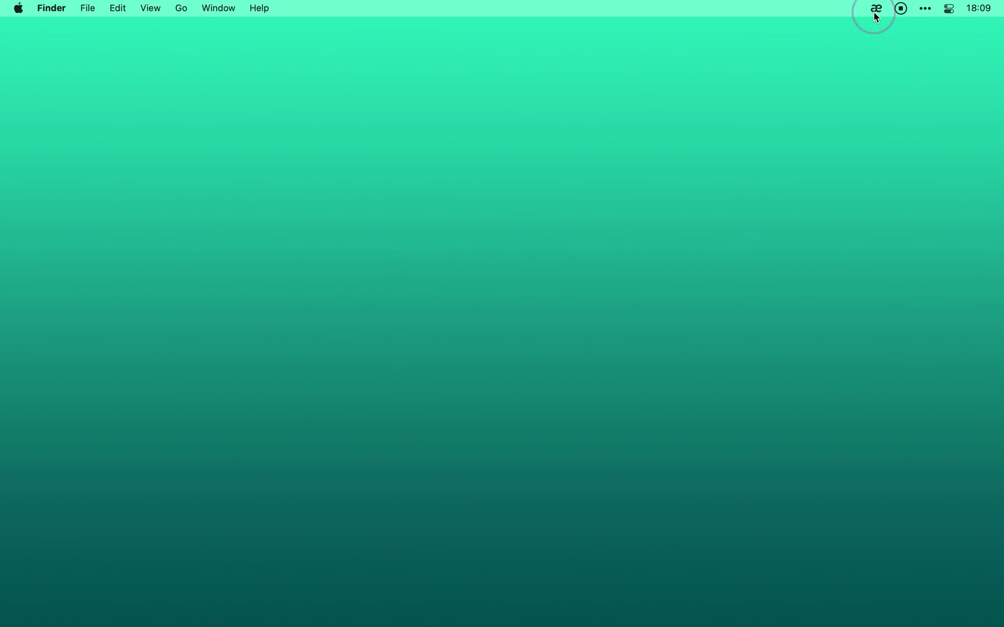
# Step: Paste the Russian lyrics into Mate Translate and translate them into English
pyautogui.click(876, 10)
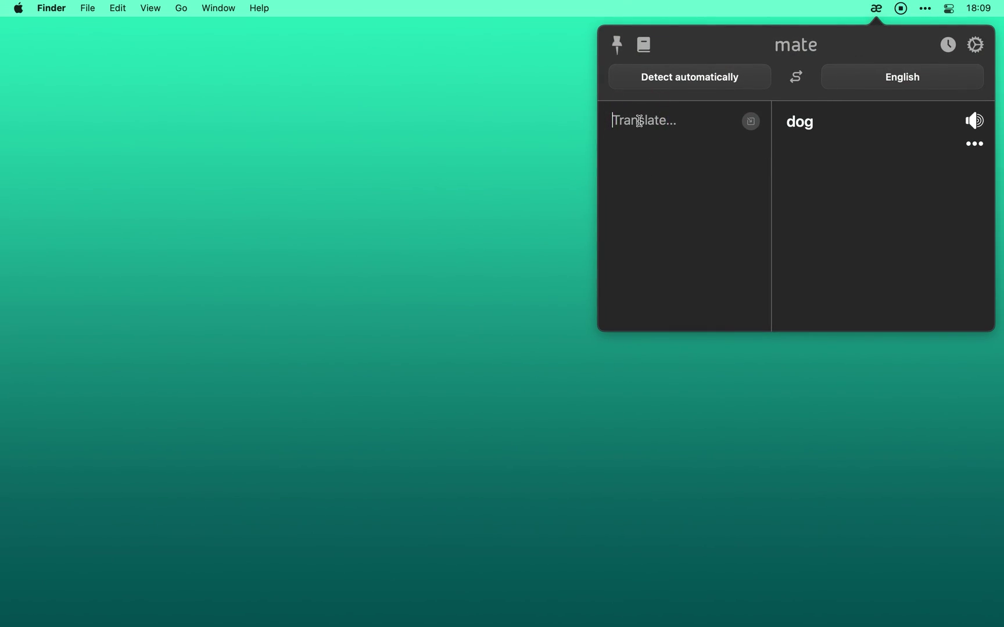
pyautogui.write('правила, как и я В полном объем о чём я думаю Ты не получишь это от другого парня Я просто хочу рассказать тебе, что я чувствую Я чувствую, что должен дать тебе понять')
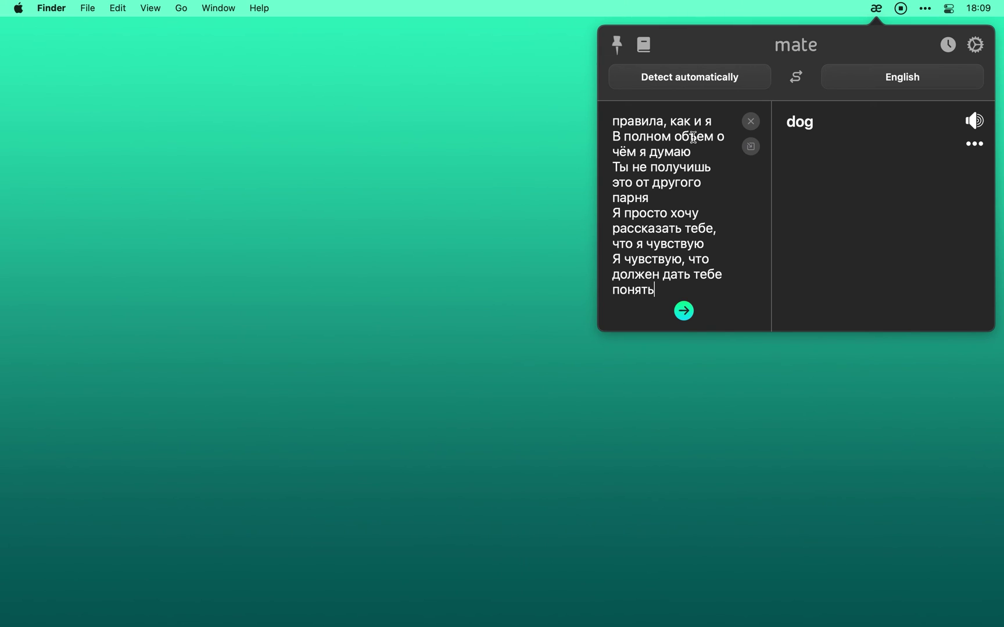
pyautogui.press('Return')
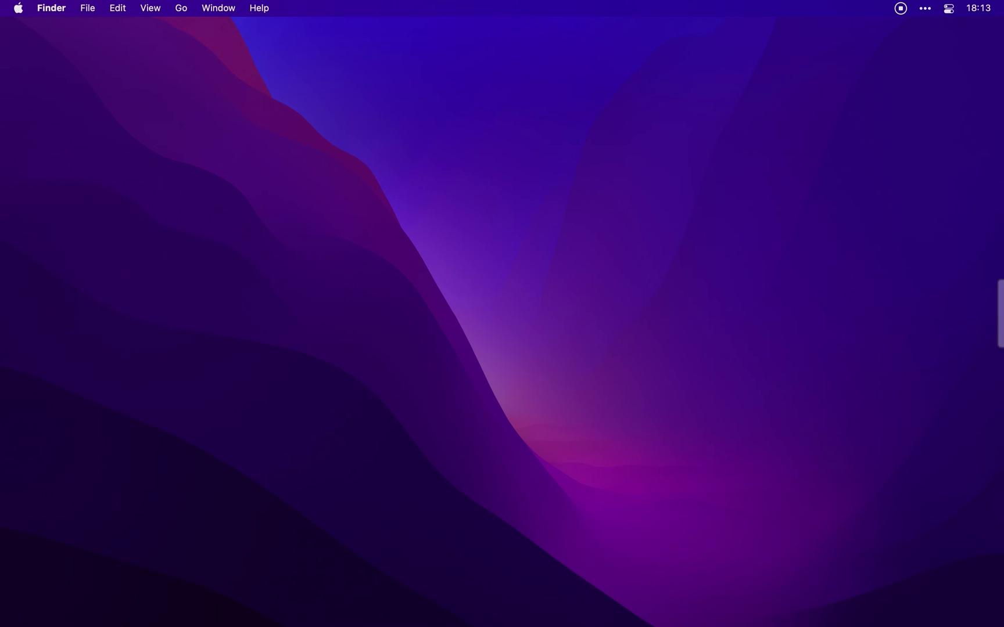
# Step: Bring out the SideNotes panel, open the Notes folder, then hide and reshow the panel
pyautogui.click(1000, 314)
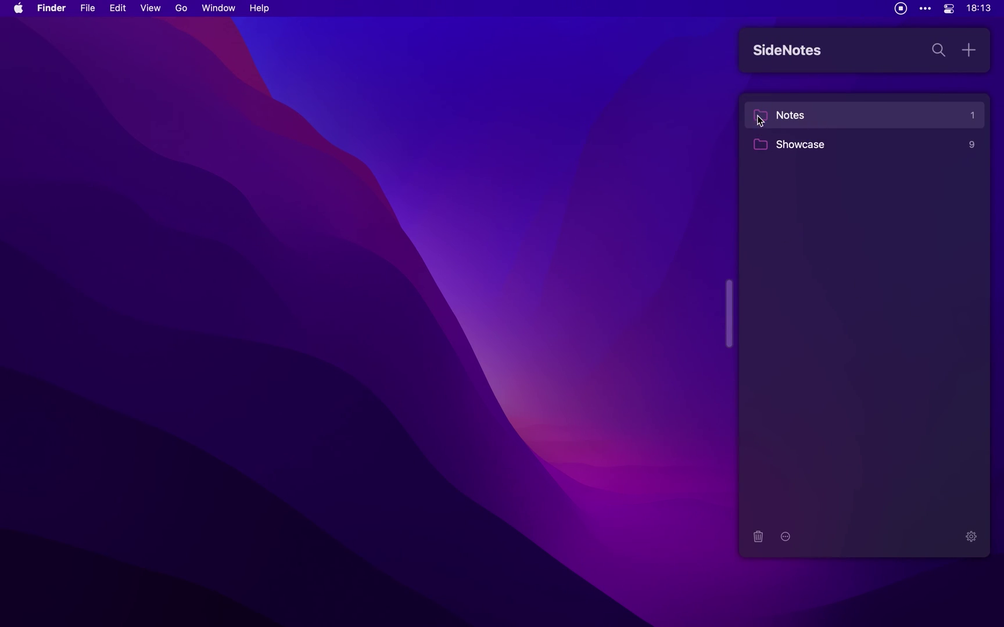
pyautogui.click(759, 116)
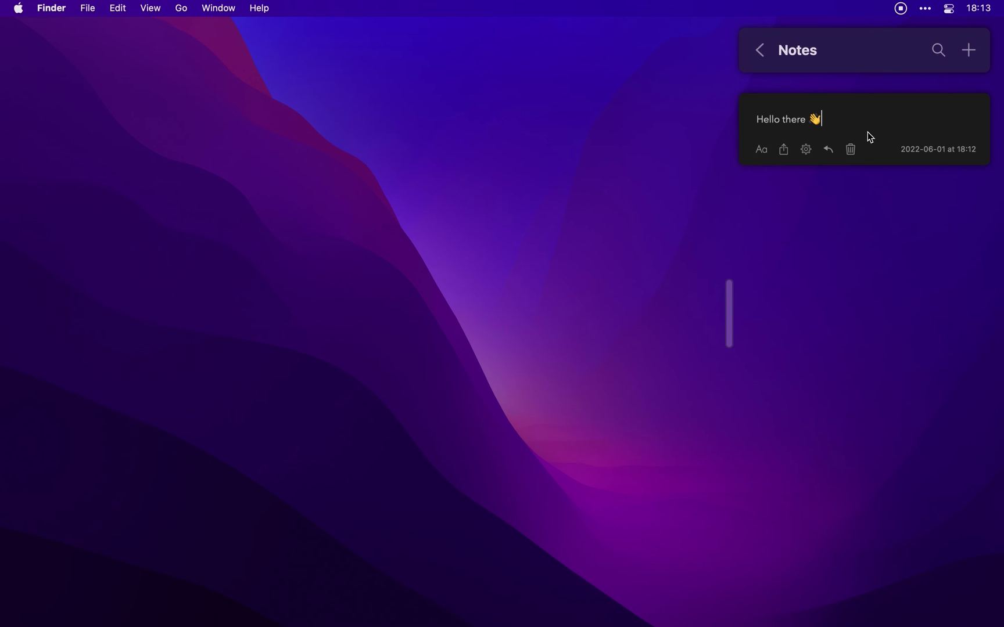
pyautogui.click(1001, 314)
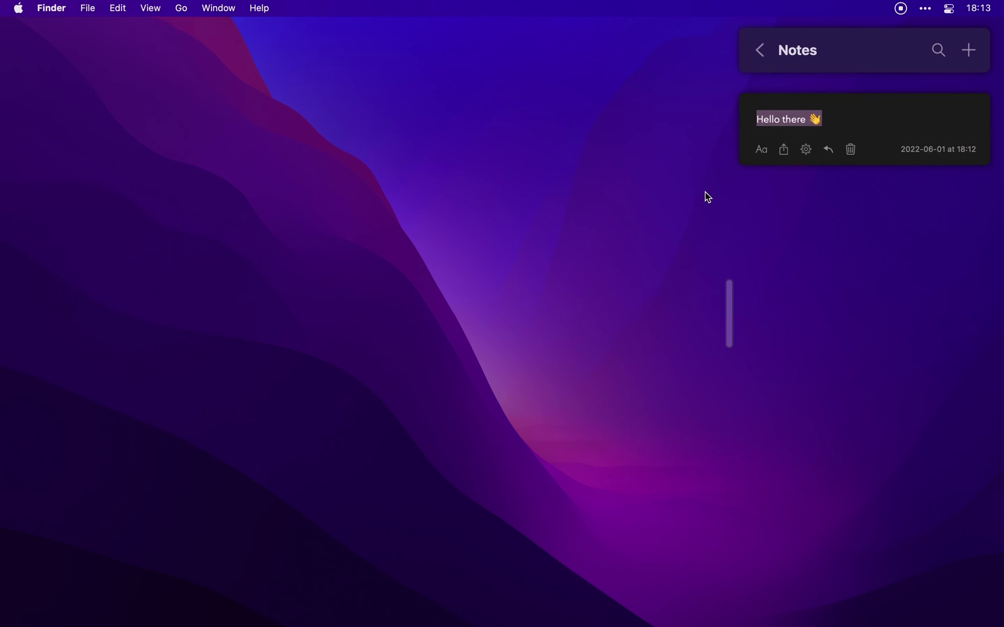
pyautogui.click(730, 296)
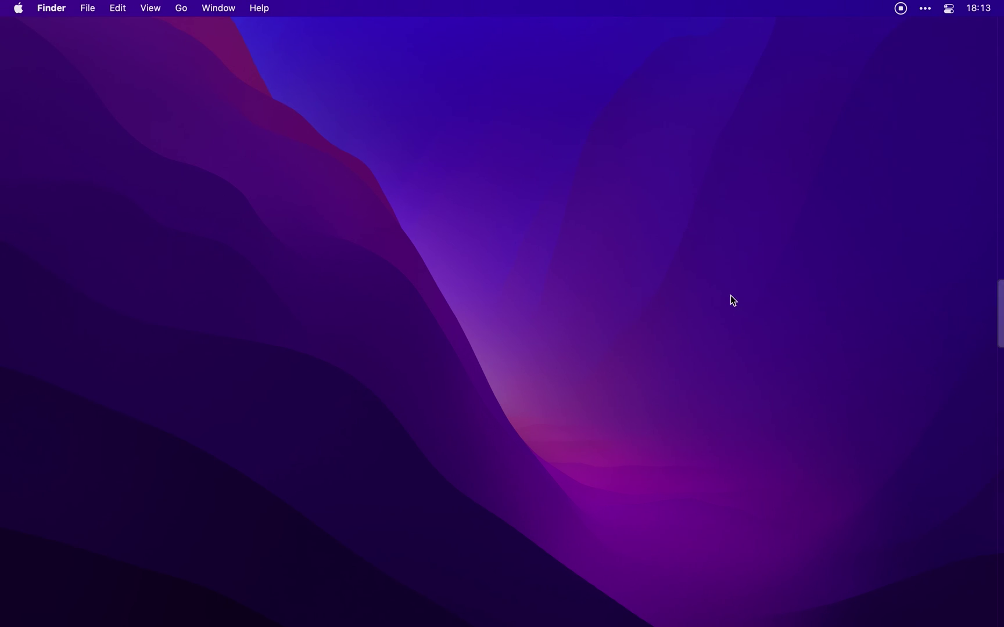
pyautogui.click(1001, 295)
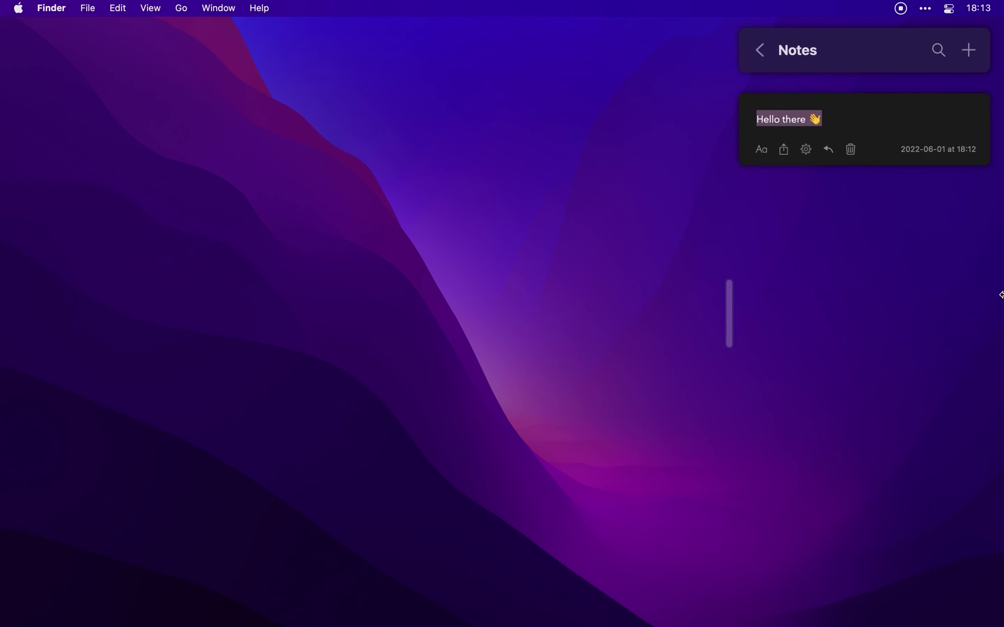
# Step: Open the Showcase folder and scroll down to the 'Keyboard and stuff' note
pyautogui.press('Escape')
pyautogui.click(761, 157)
pyautogui.scroll(-15, 762, 157)
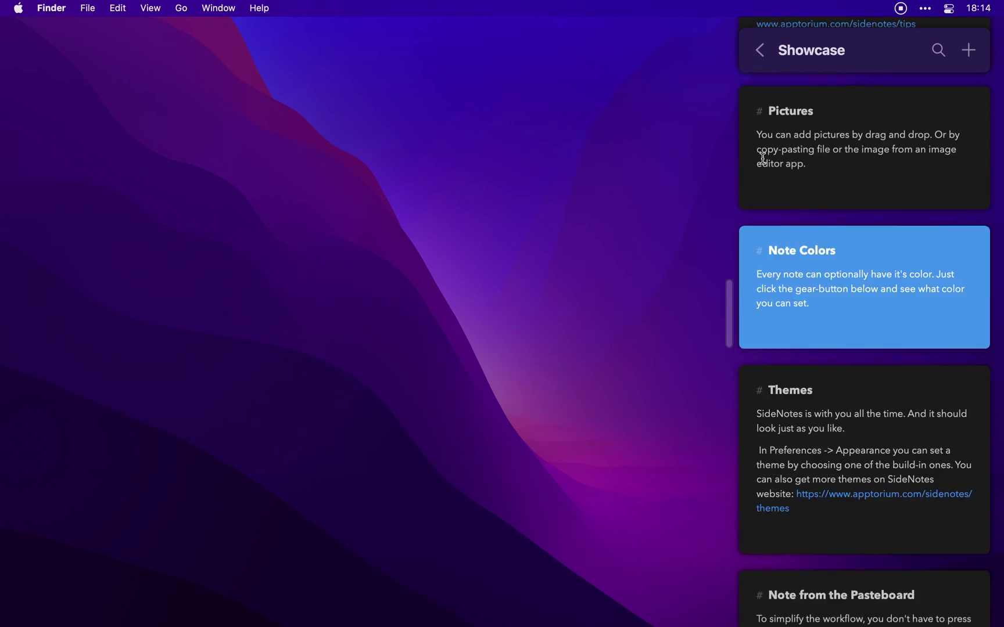
pyautogui.scroll(-5, 763, 159)
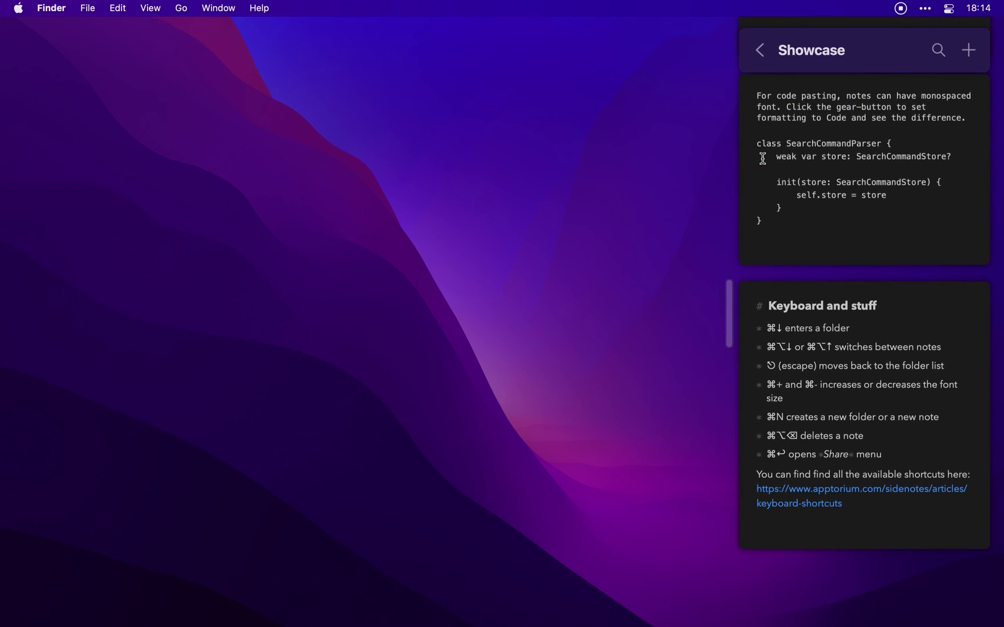